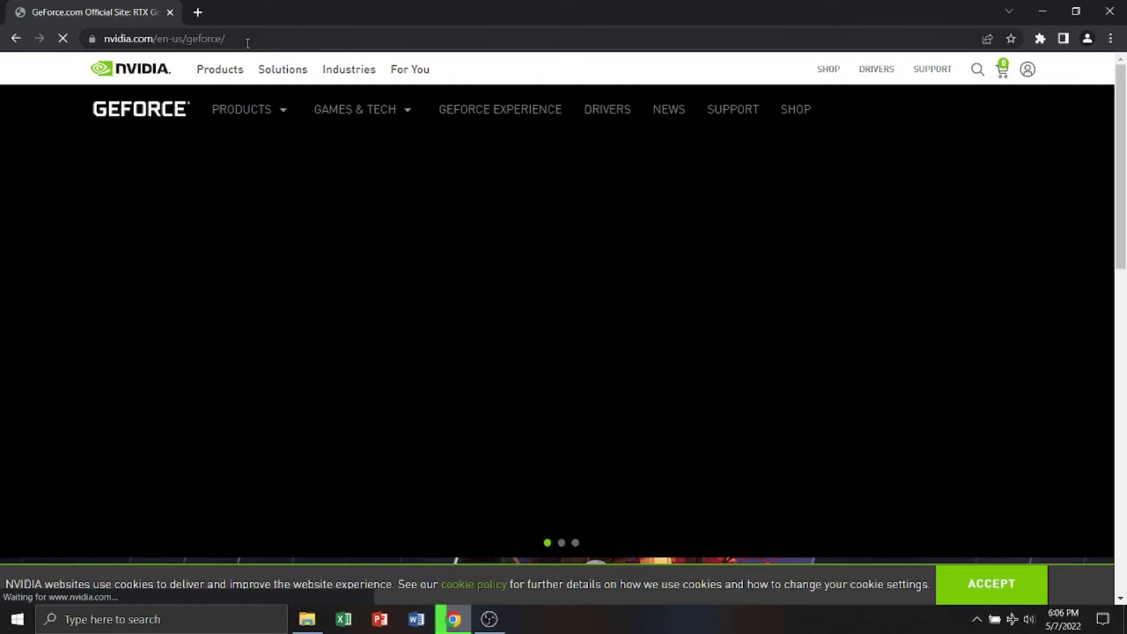
# - Open the GeForce Experience page on the nvidia.com/en-us/geforce/ site
pyautogui.click(256, 39)
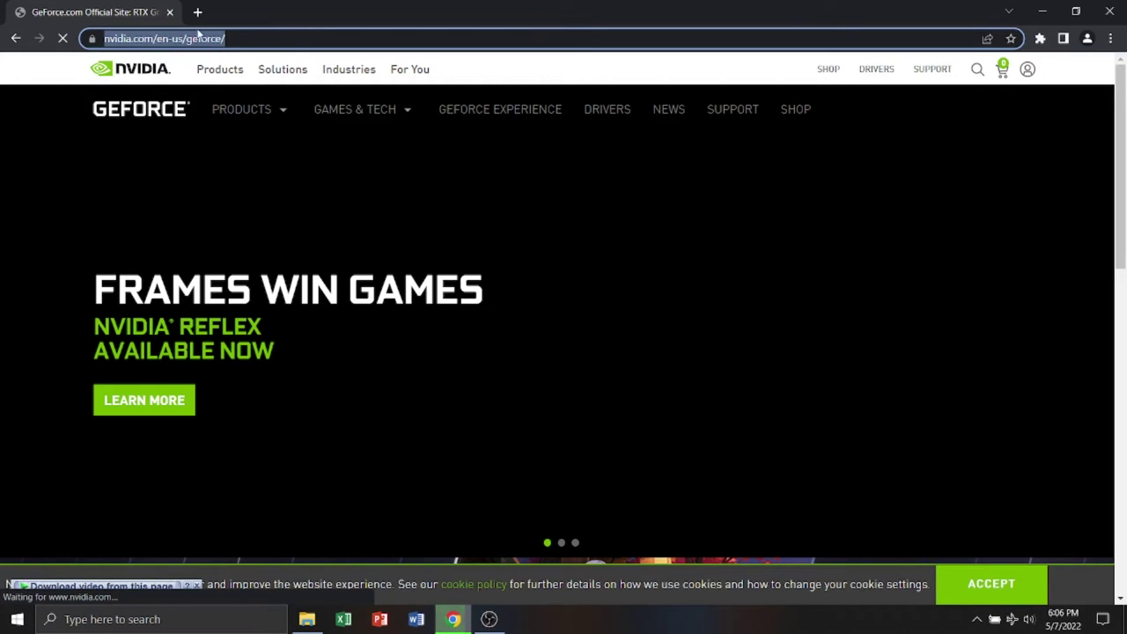
pyautogui.click(257, 39)
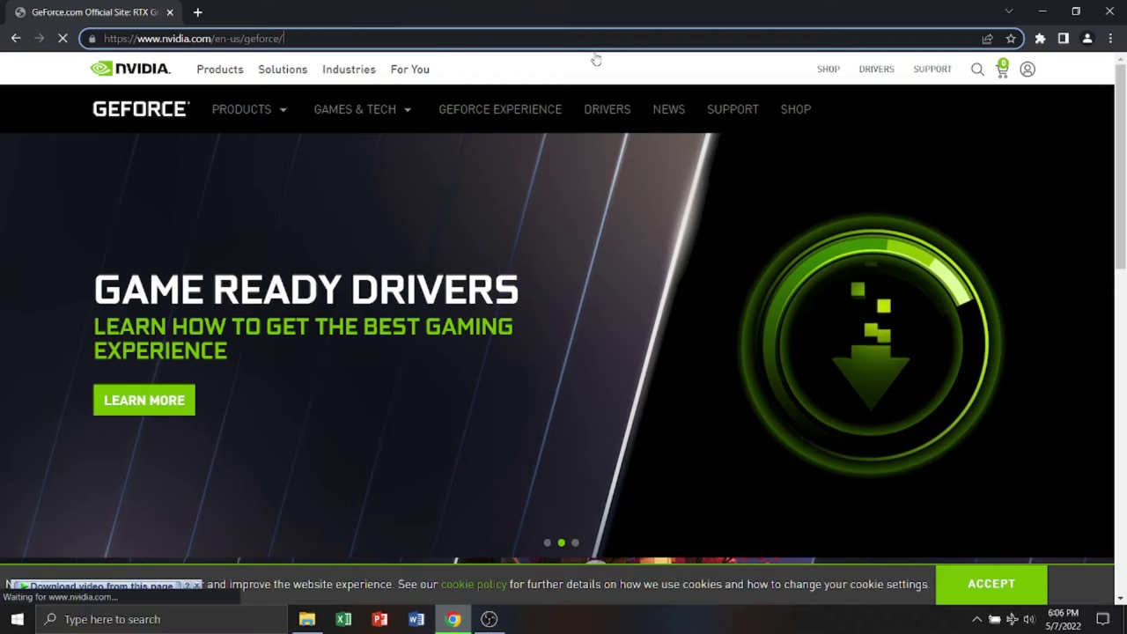
pyautogui.click(876, 71)
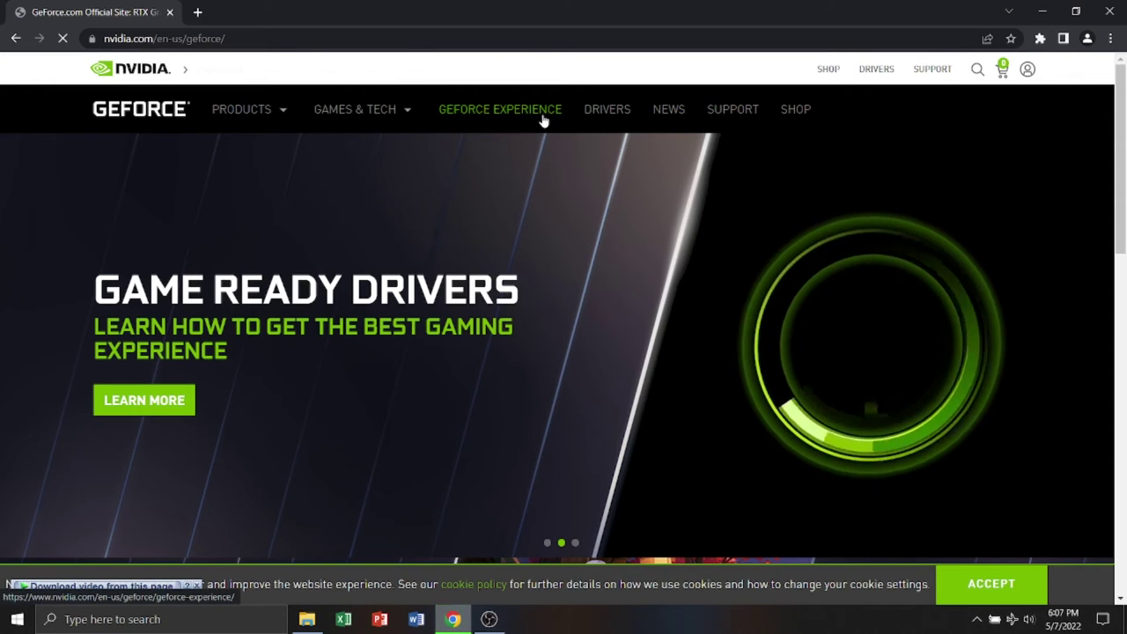
pyautogui.click(534, 118)
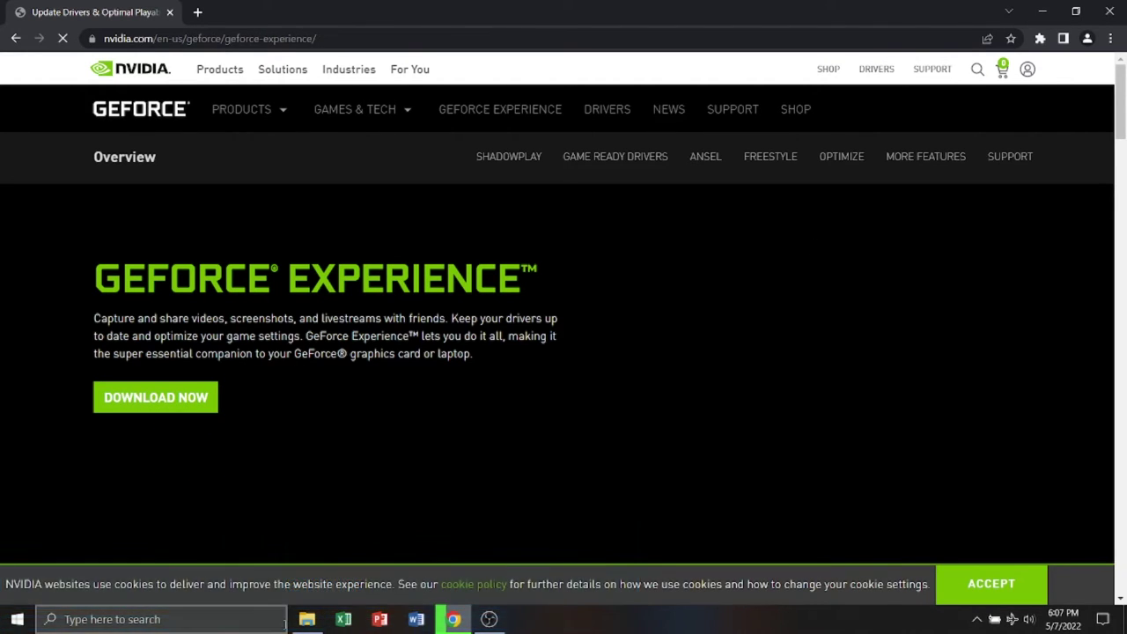
# - Locate the GeForce_Experience_v3.25.1.27 installer in the File Acer Nitro Installer folder, and close the folder and browser windows
pyautogui.click(307, 619)
pyautogui.doubleClick(324, 233)
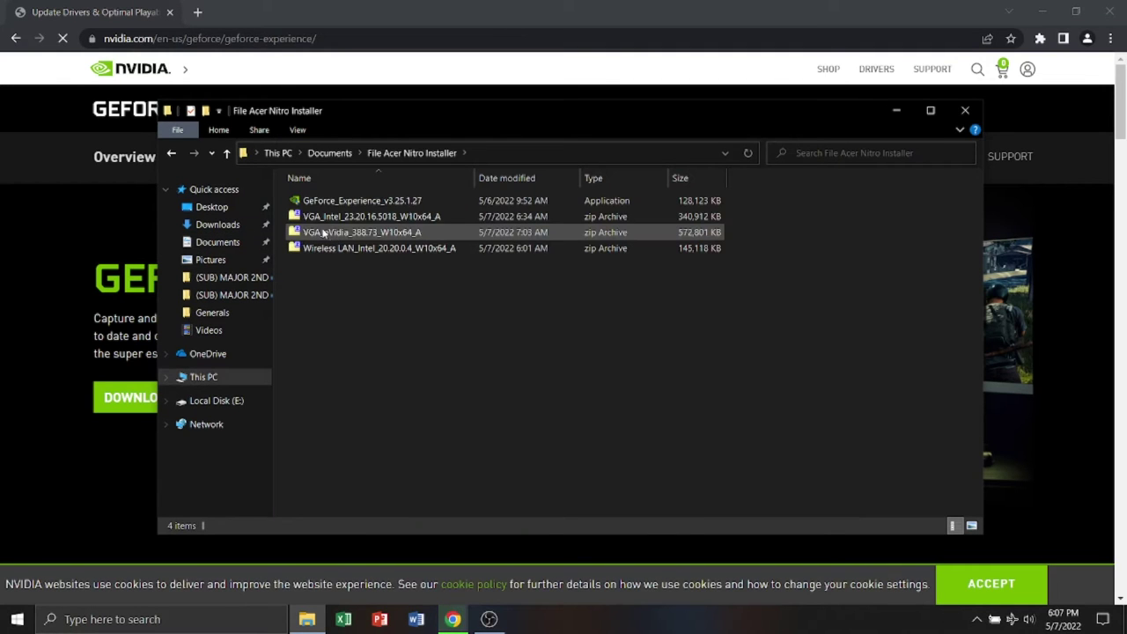
pyautogui.click(328, 202)
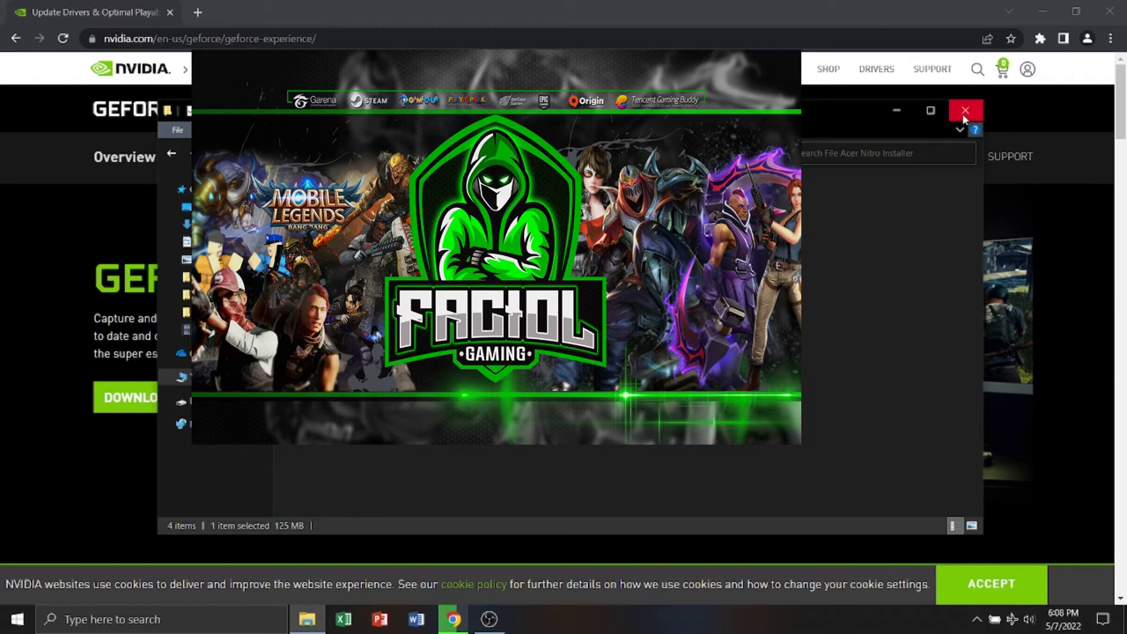
pyautogui.click(965, 110)
pyautogui.click(1110, 11)
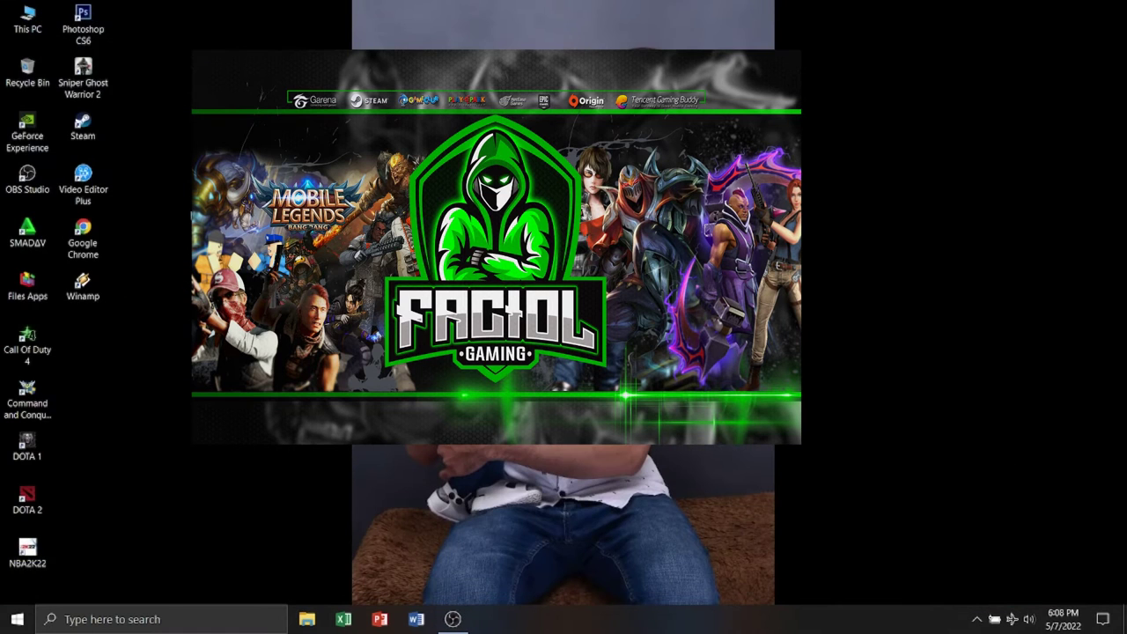
# - Launch GeForce Experience and set Smadav to always keep FileSyncConfig.exe running
pyautogui.doubleClick(29, 136)
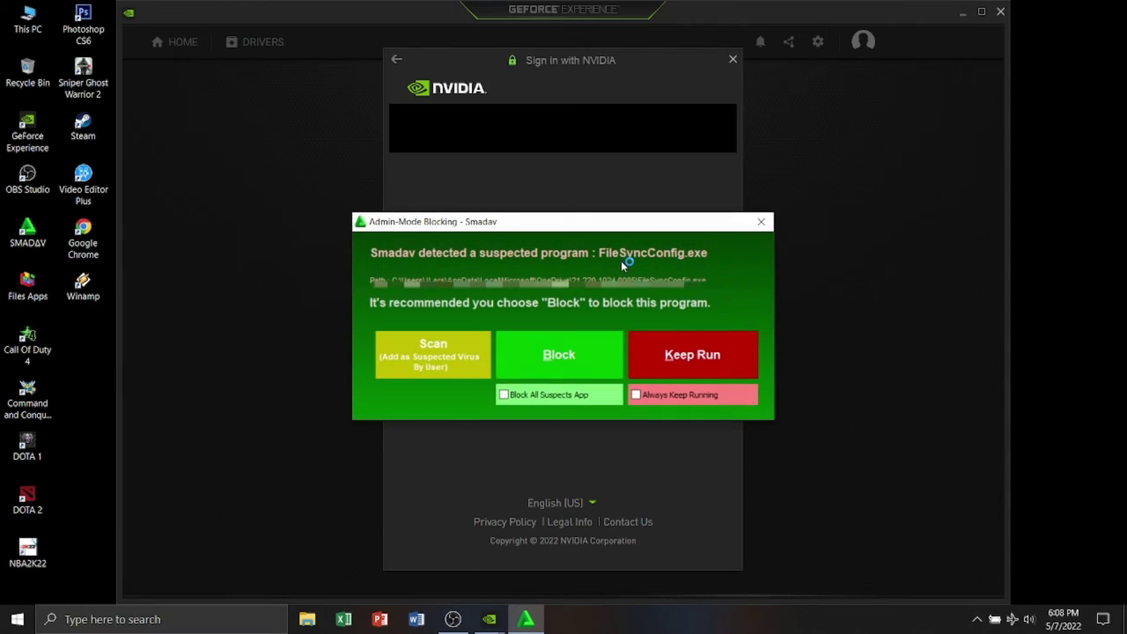
pyautogui.click(679, 395)
pyautogui.click(678, 357)
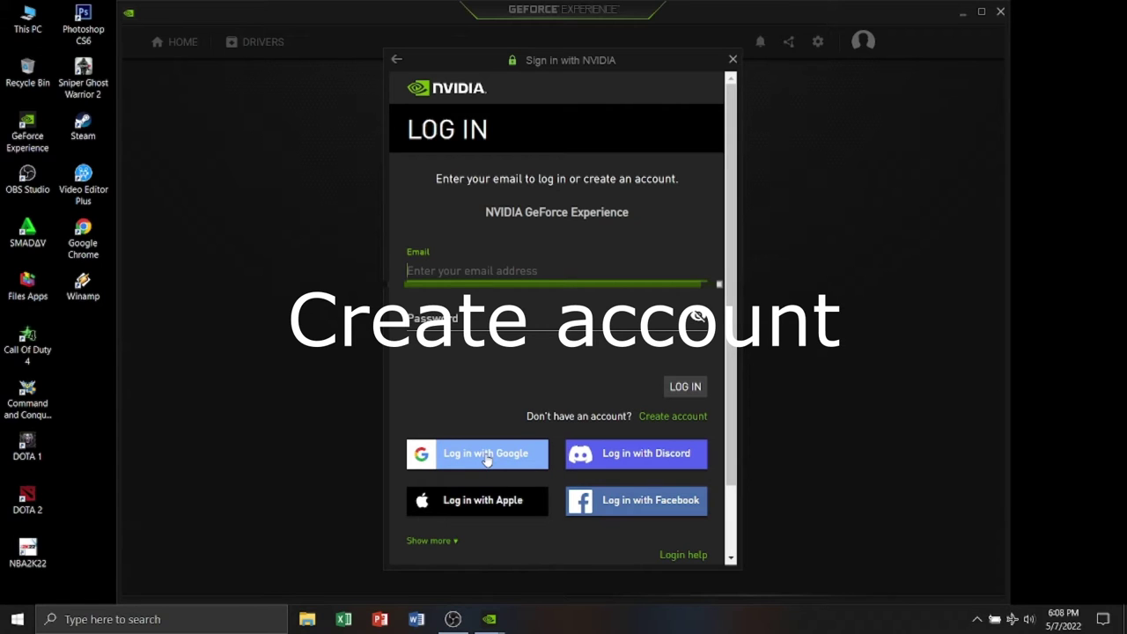
# - Start the NVIDIA log-in with Google, closing the first browser page and retrying the remote log-in
pyautogui.click(486, 459)
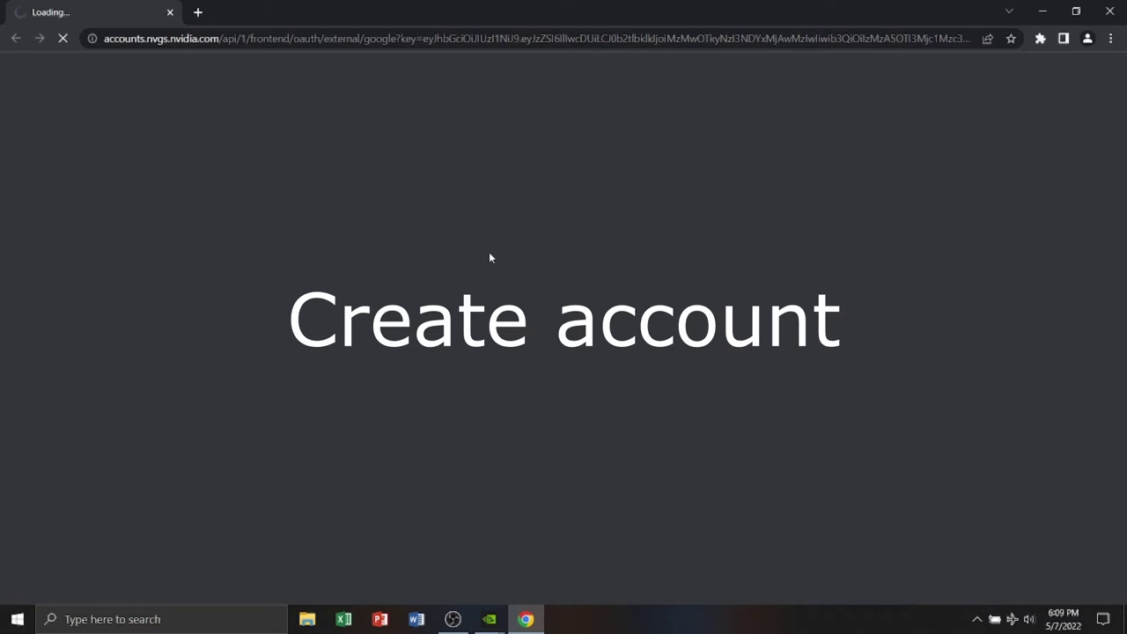
pyautogui.click(1109, 11)
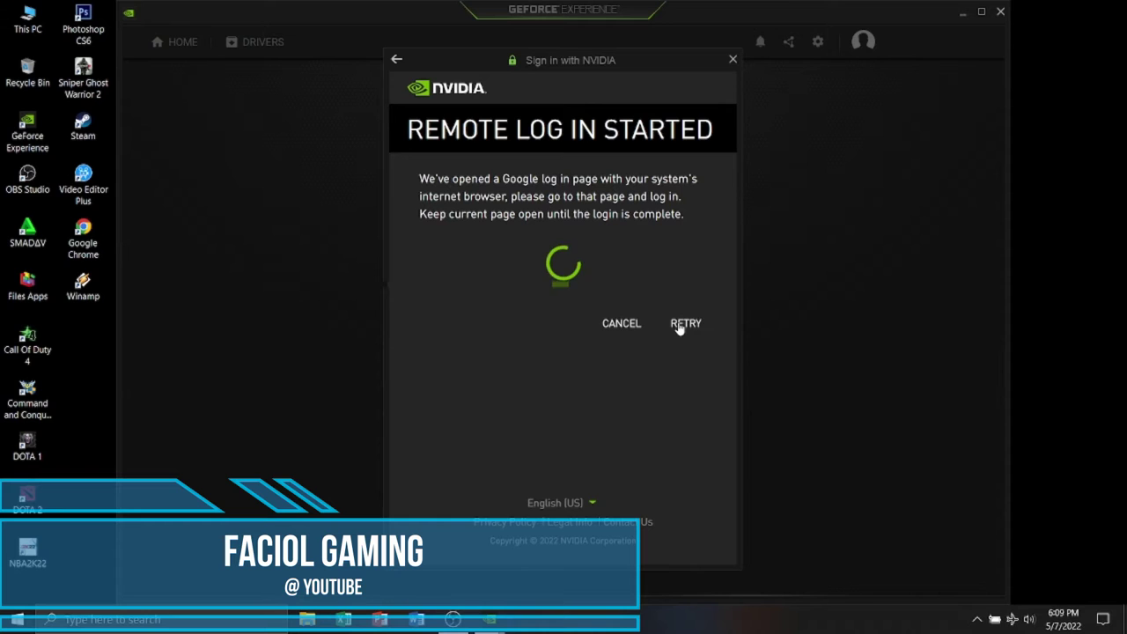
pyautogui.click(681, 324)
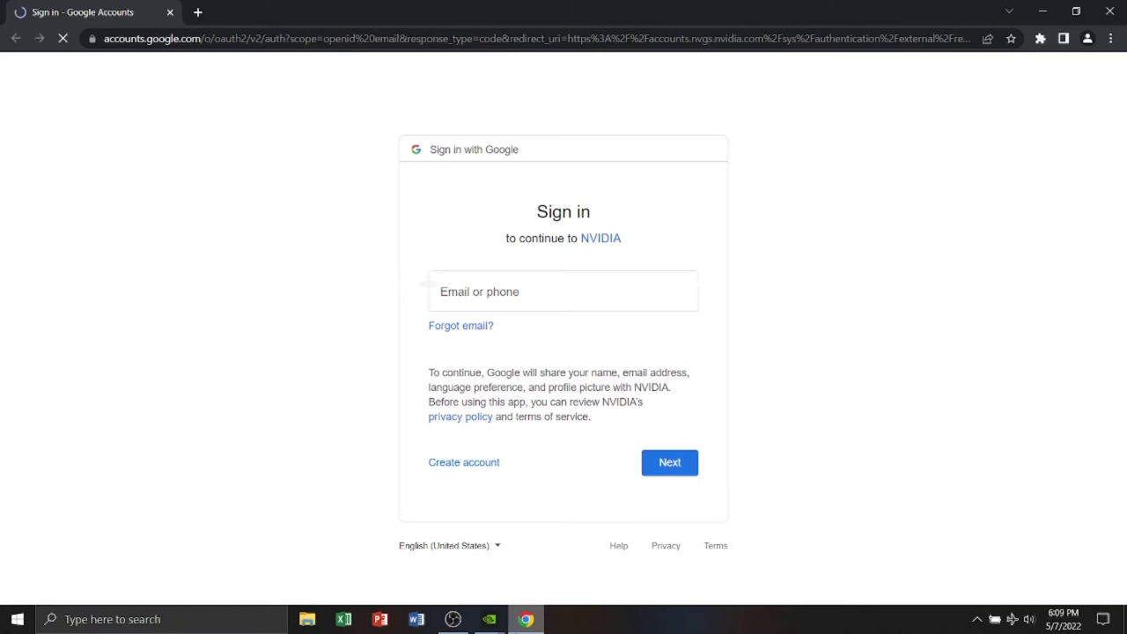
# - Sign in to Google for NVIDIA by submitting the account e-mail and the account password
pyautogui.click(546, 295)
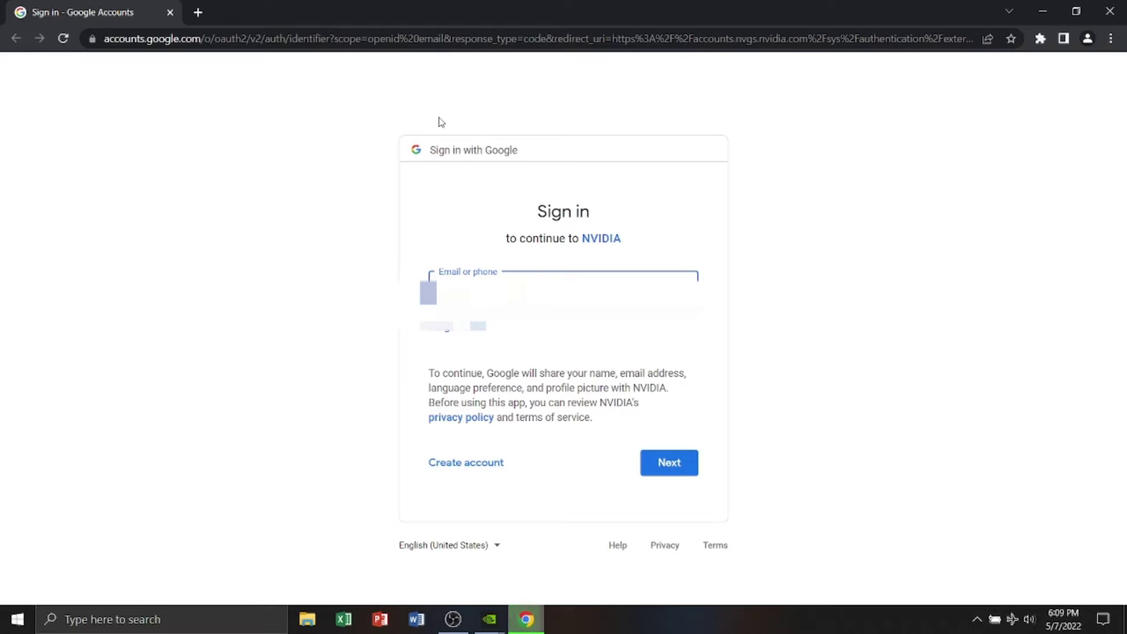
pyautogui.press('Return')
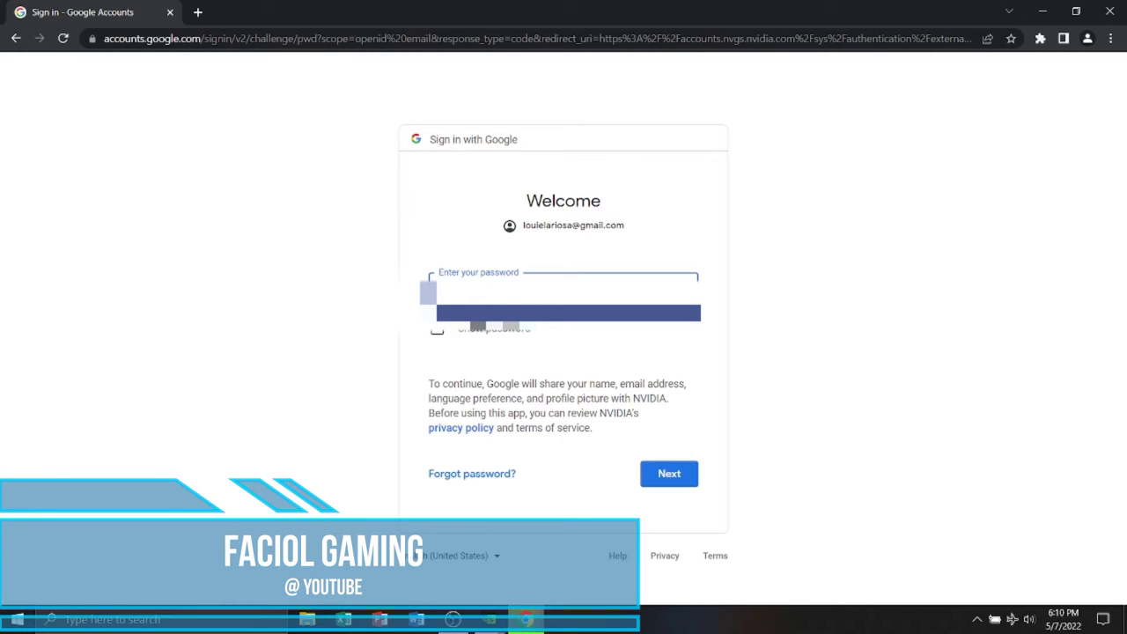
pyautogui.press('Return')
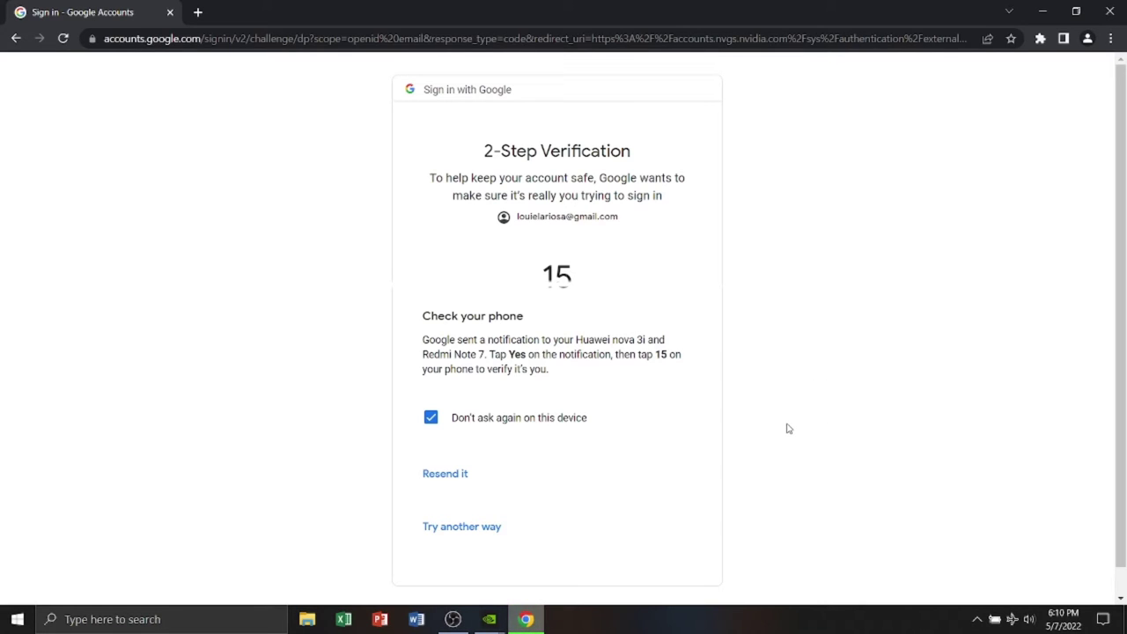
# - Check the remote log-in status in GeForce Experience against Google's 2-Step Verification page in the browser
pyautogui.click(484, 621)
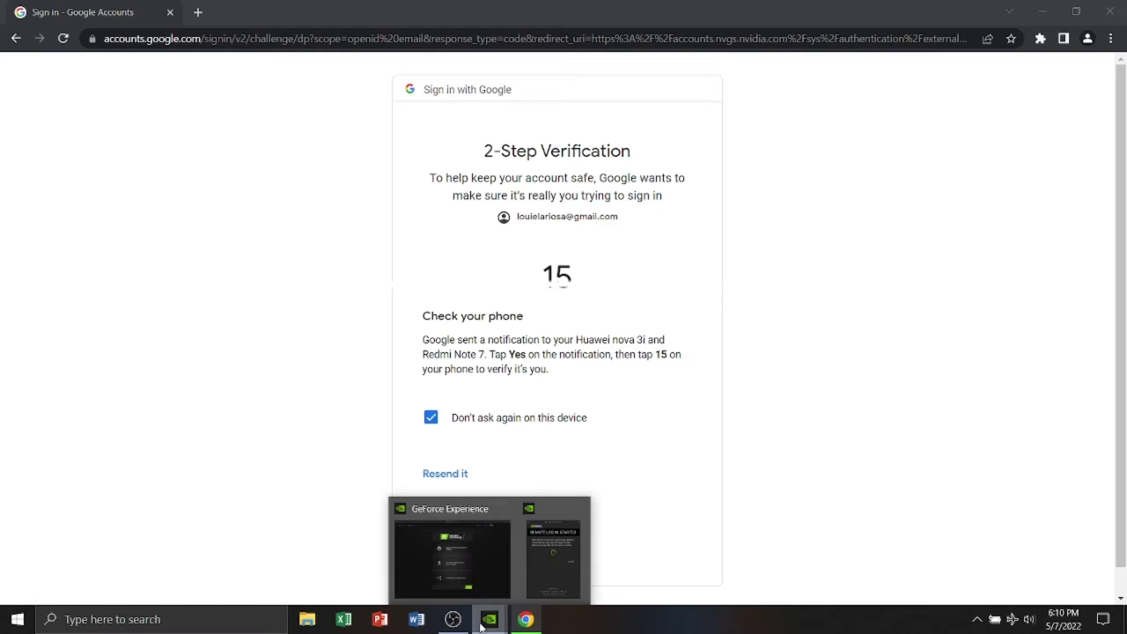
pyautogui.click(537, 584)
pyautogui.moveTo(489, 618)
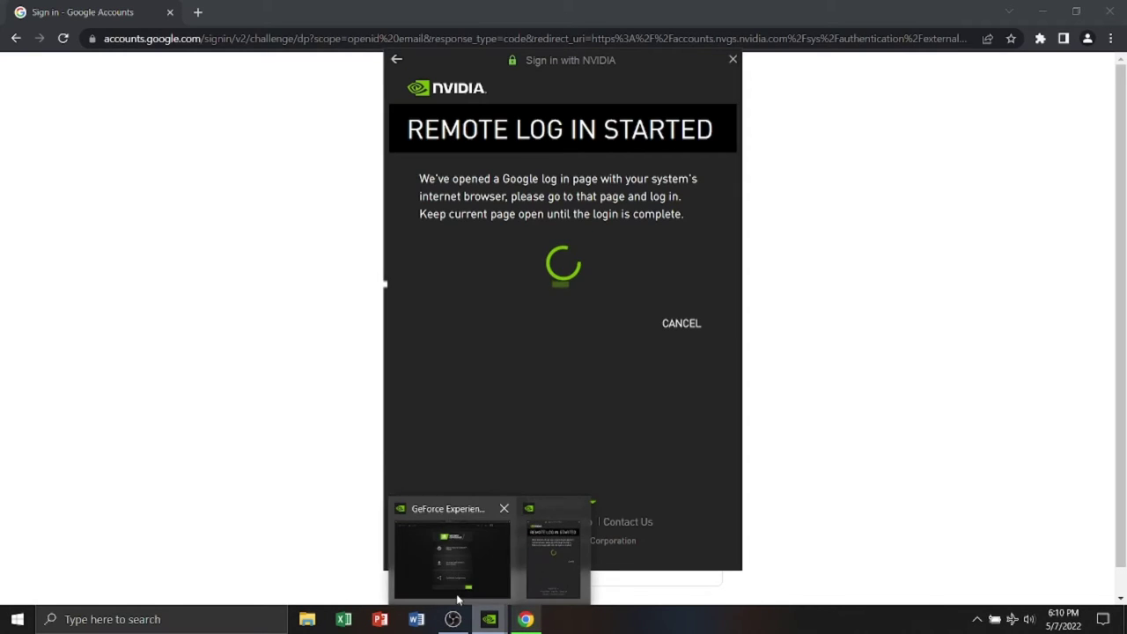
pyautogui.click(457, 600)
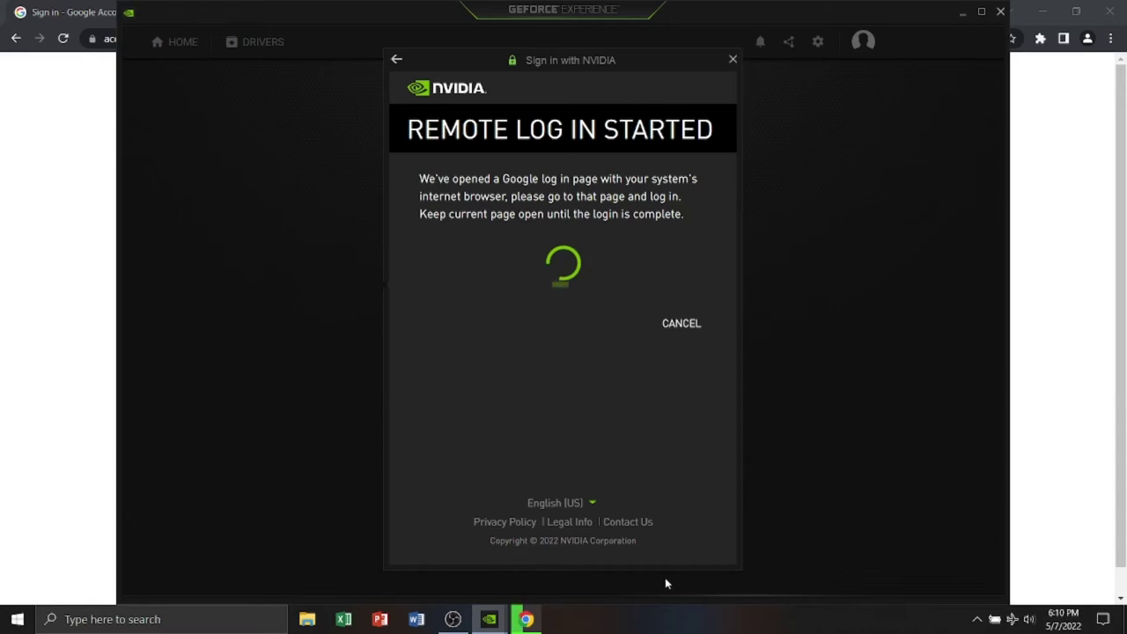
pyautogui.click(529, 618)
pyautogui.click(528, 619)
pyautogui.click(529, 619)
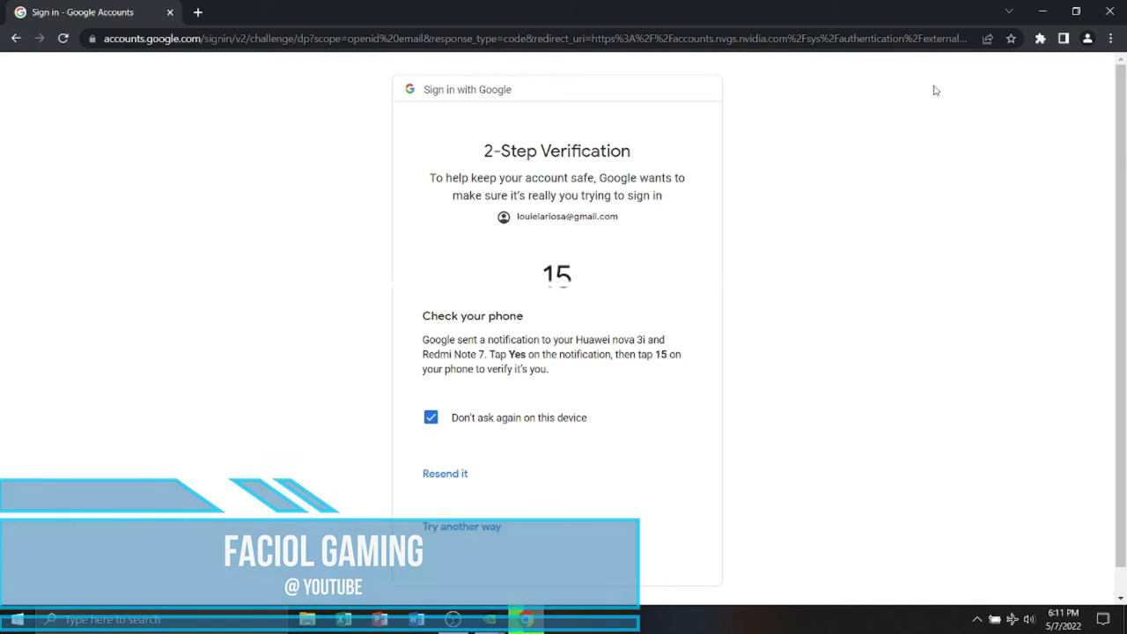
pyautogui.click(1042, 11)
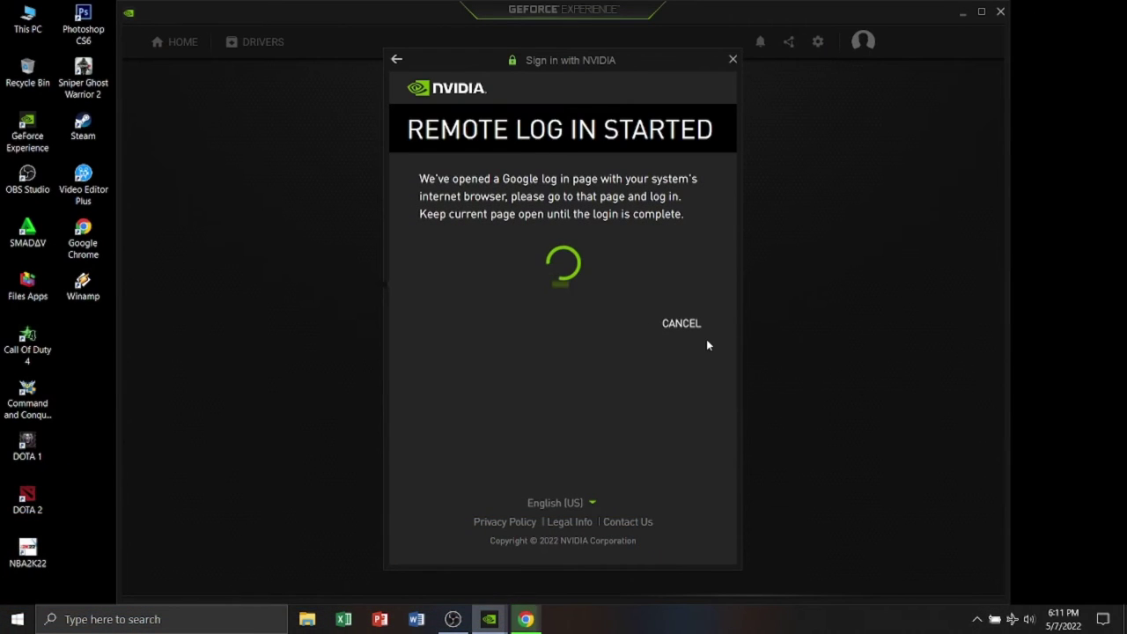
pyautogui.click(525, 619)
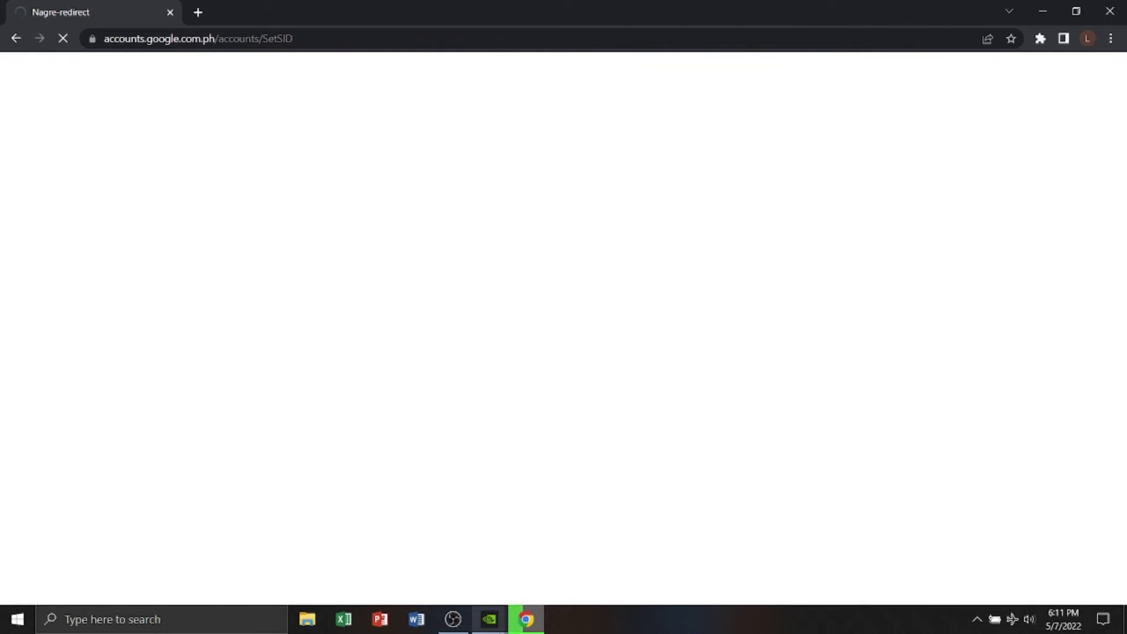
# - Switch back to GeForce Experience, skip the introductory tour and view the Game Ready driver information
pyautogui.moveTo(491, 623)
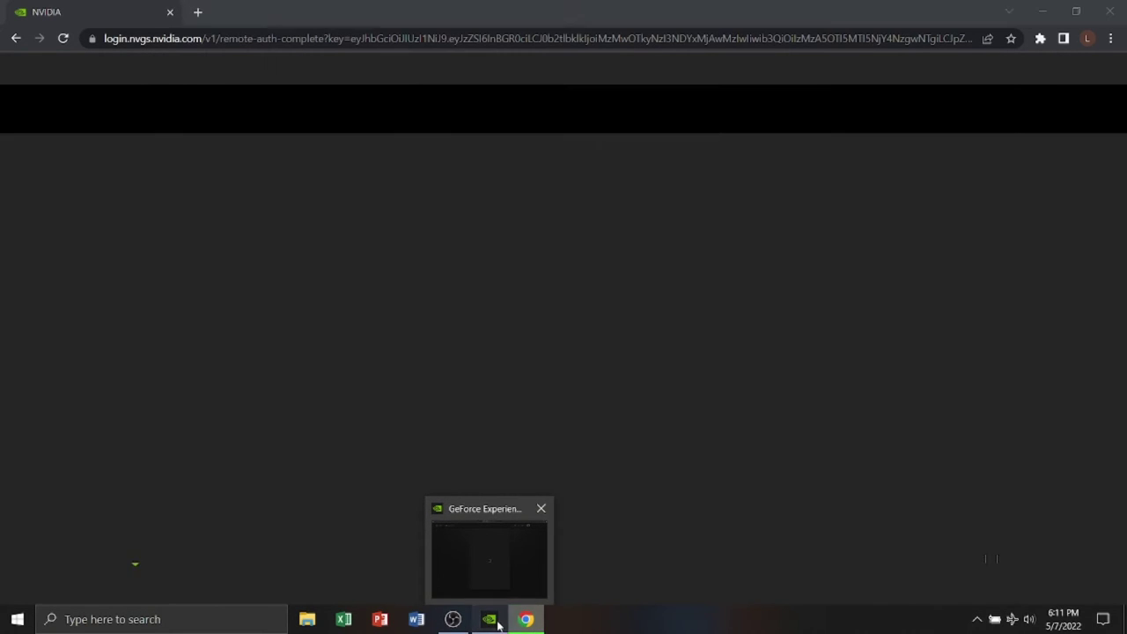
pyautogui.click(495, 619)
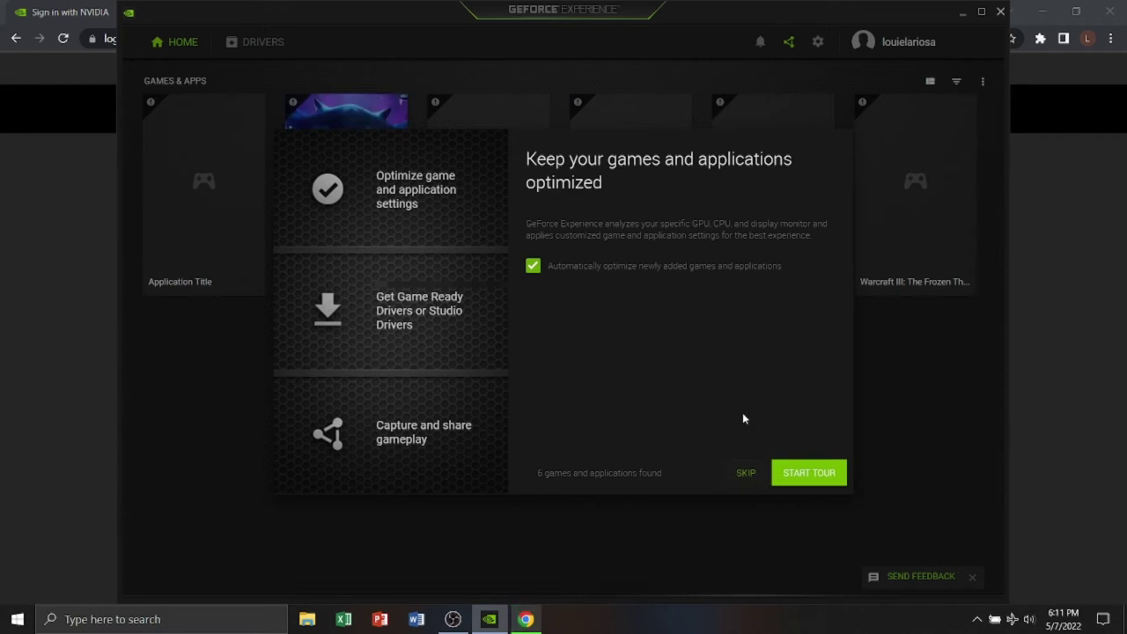
pyautogui.click(747, 475)
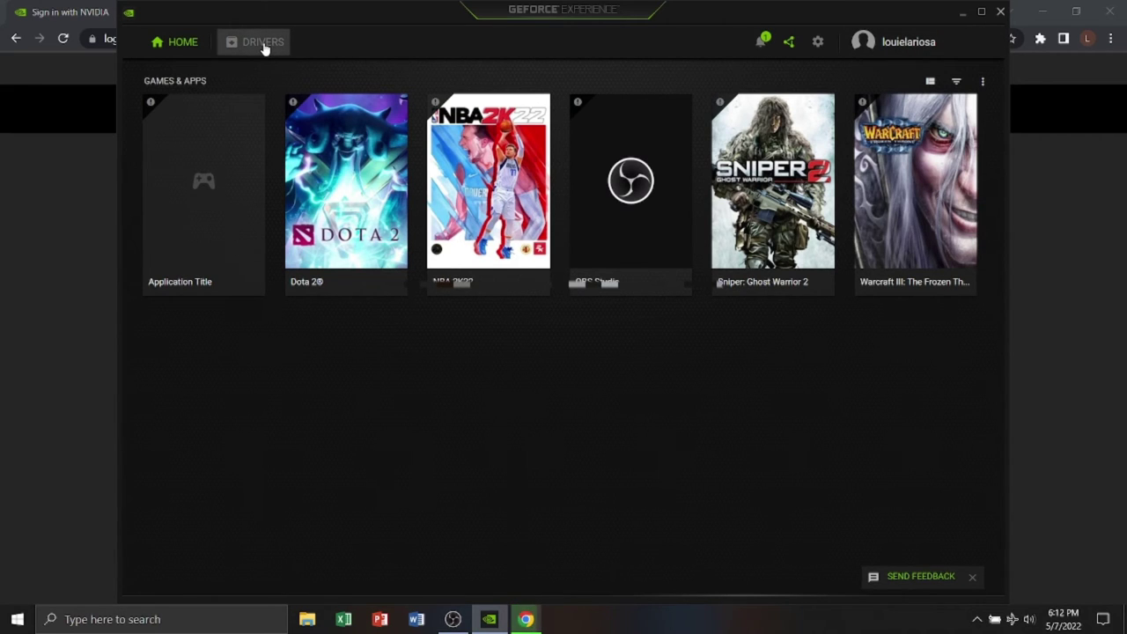
pyautogui.click(263, 42)
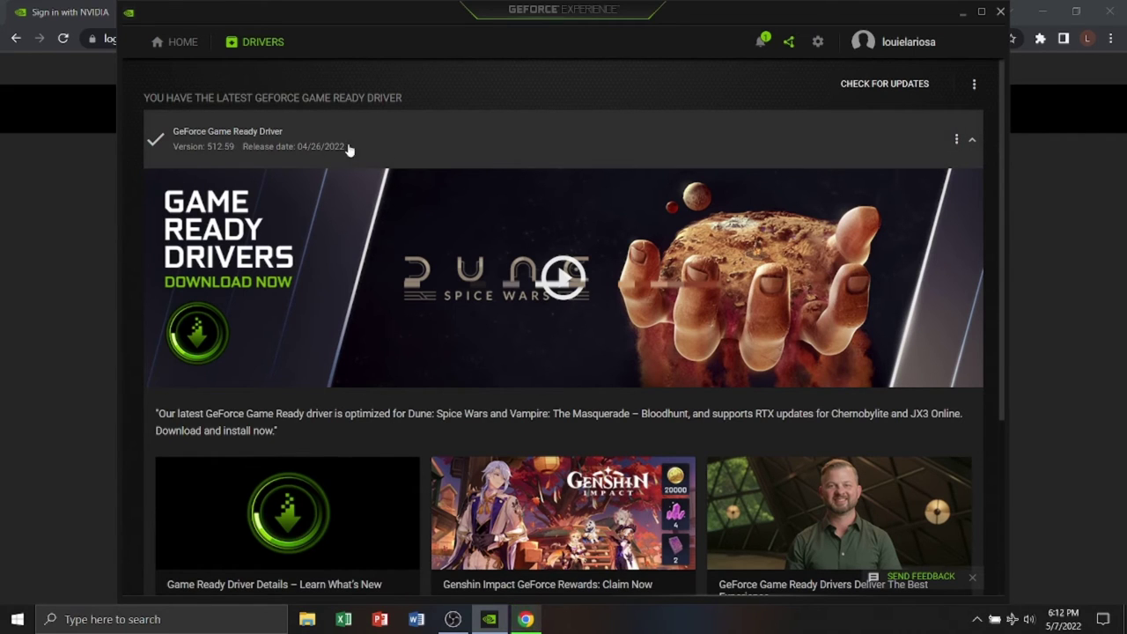
pyautogui.click(977, 620)
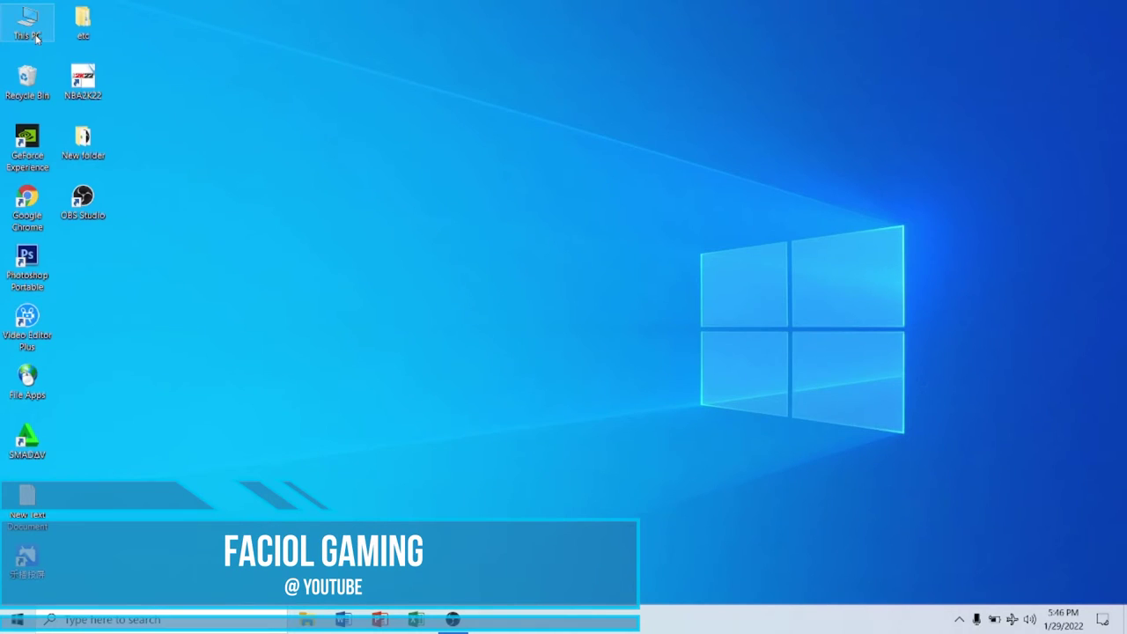
# - Open Computer Management for This PC from File Explorer
pyautogui.doubleClick(35, 35)
pyautogui.click(284, 357)
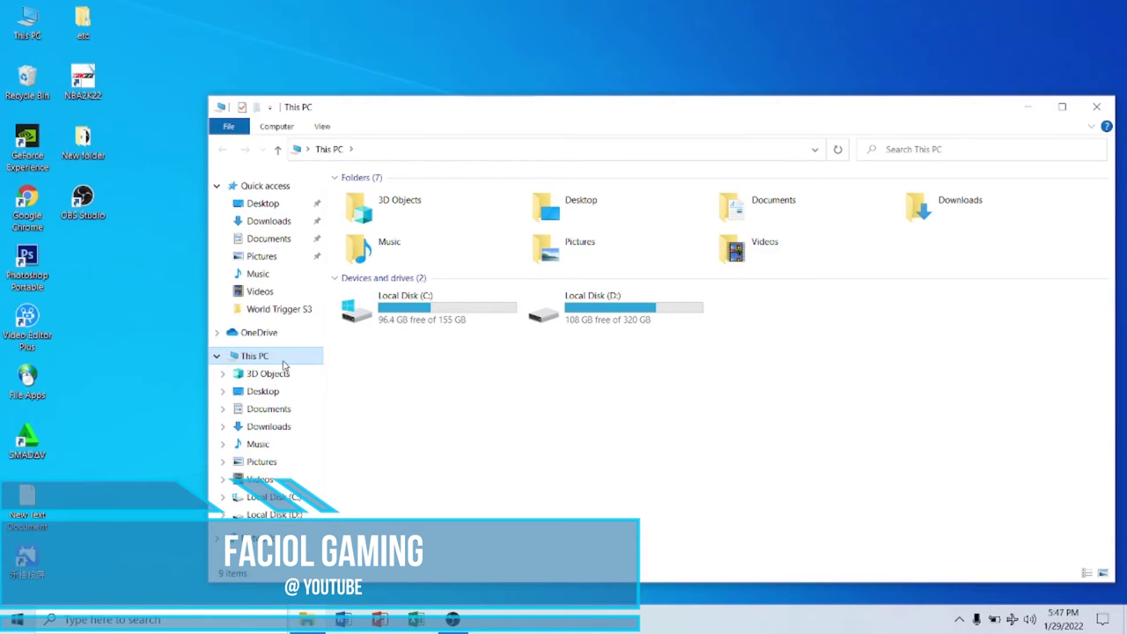
pyautogui.rightClick(283, 358)
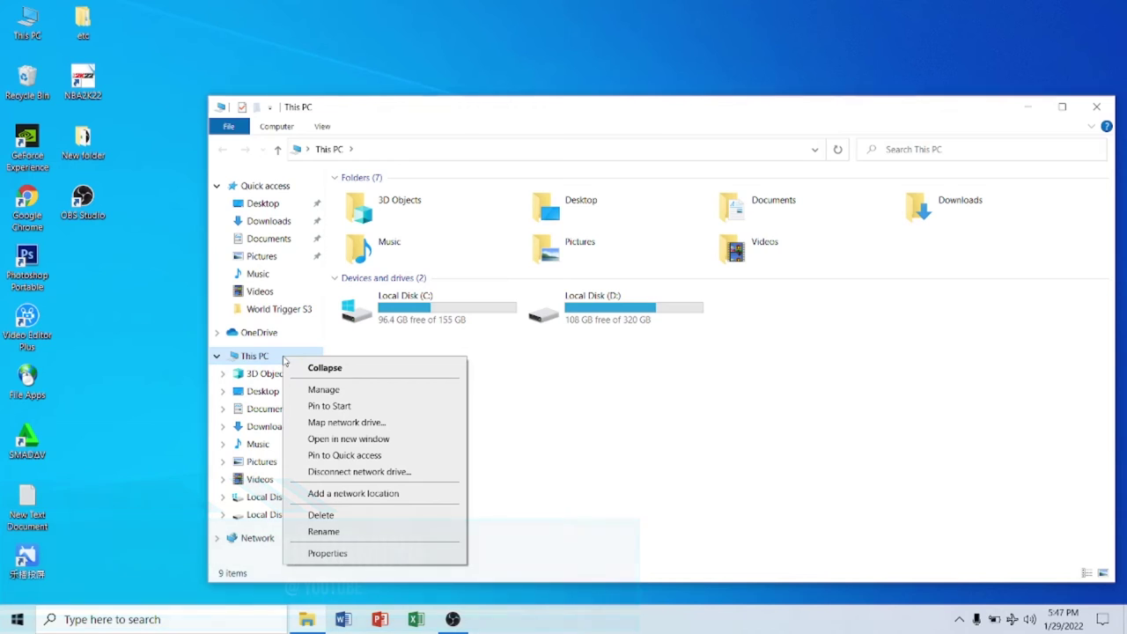
pyautogui.click(315, 392)
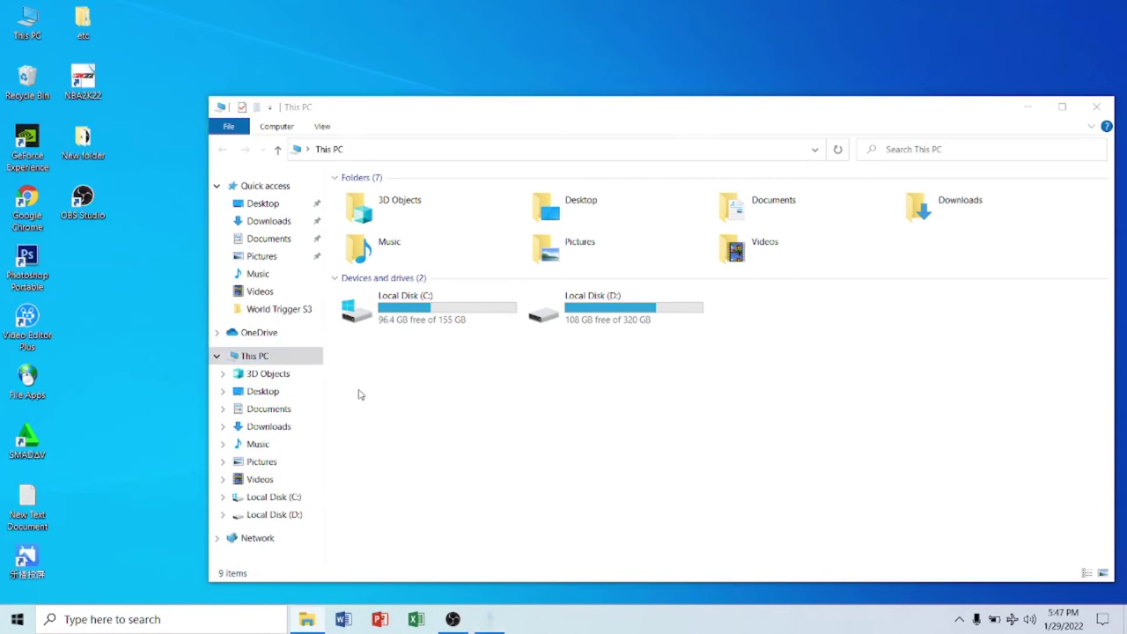
pyautogui.click(684, 24)
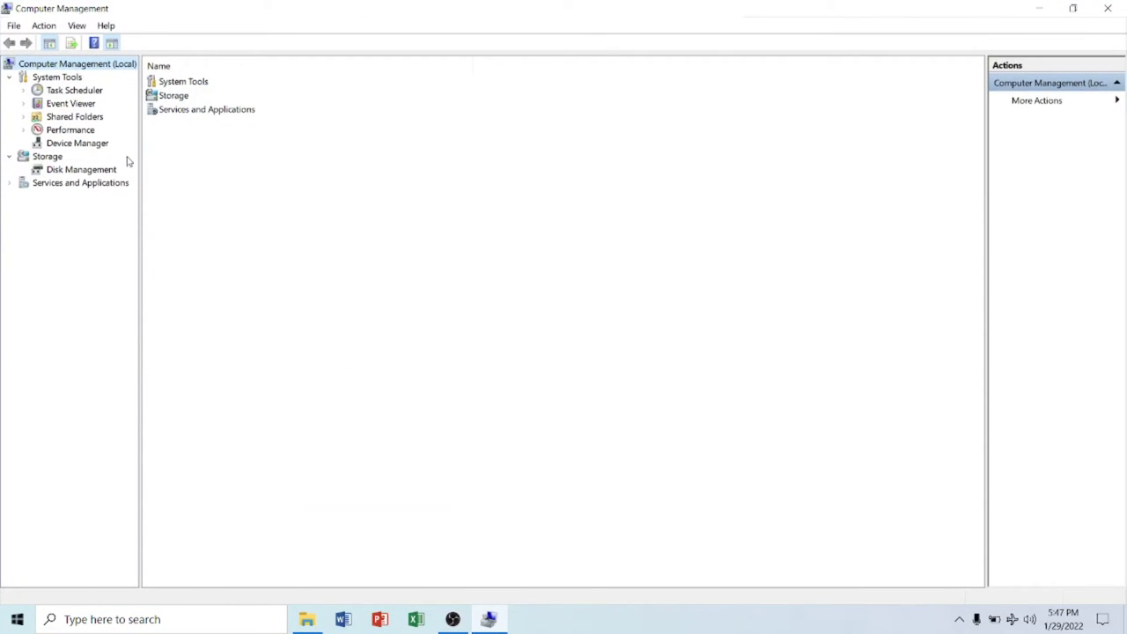
# - Examine the Intel(R) UHD Graphics and NVIDIA GeForce GTX 1660 Ti display adapters in Device Manager
pyautogui.click(88, 144)
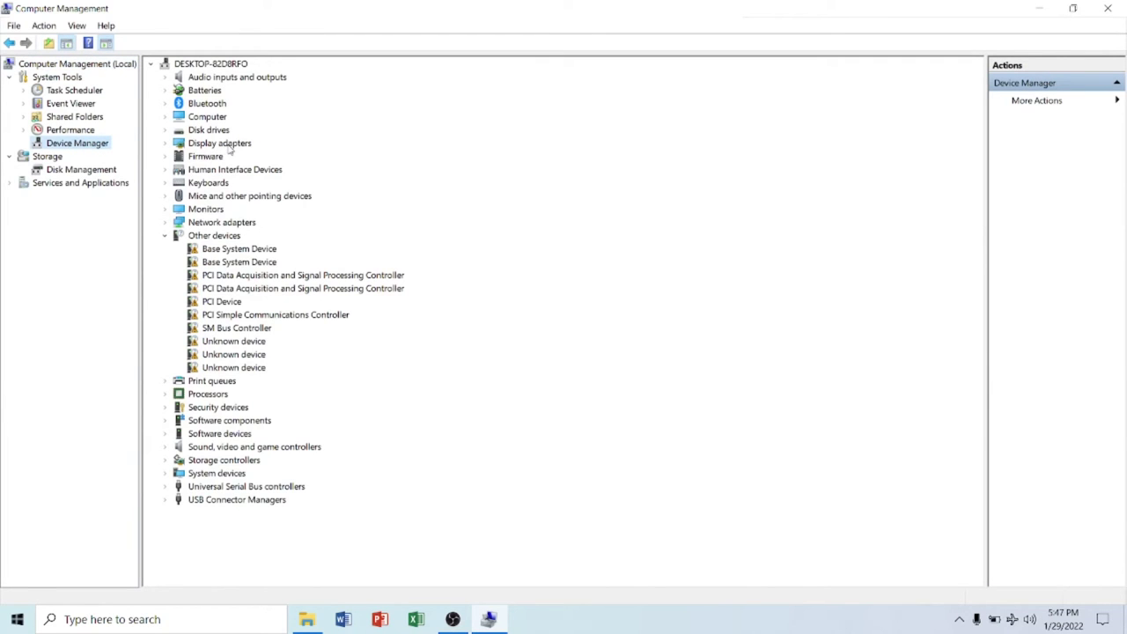
pyautogui.doubleClick(227, 144)
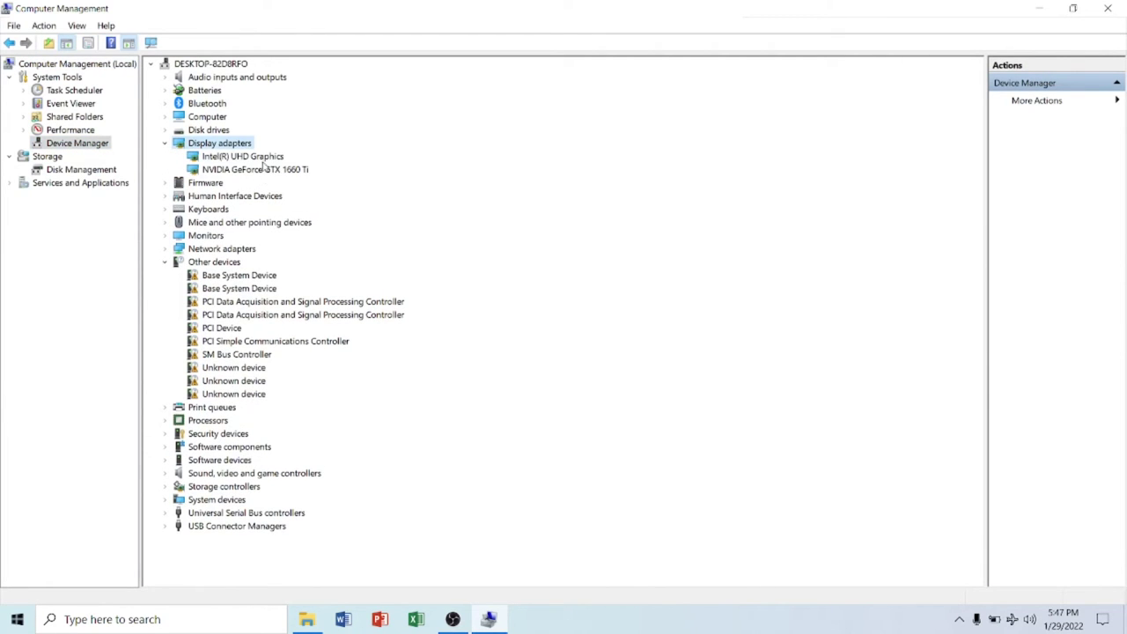
pyautogui.click(259, 157)
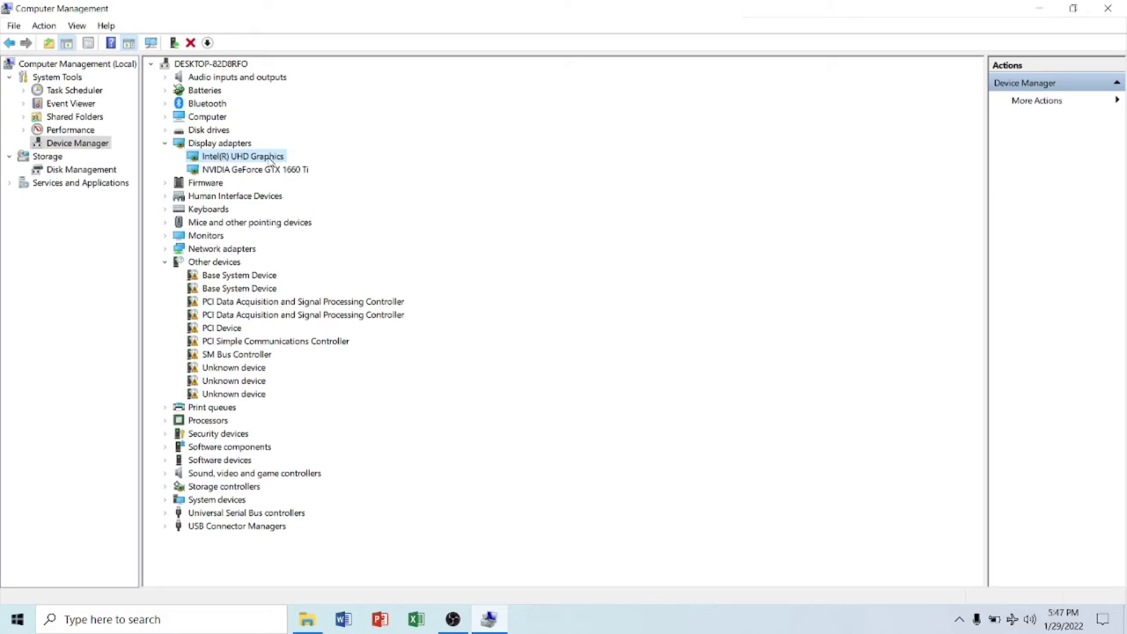
pyautogui.click(267, 172)
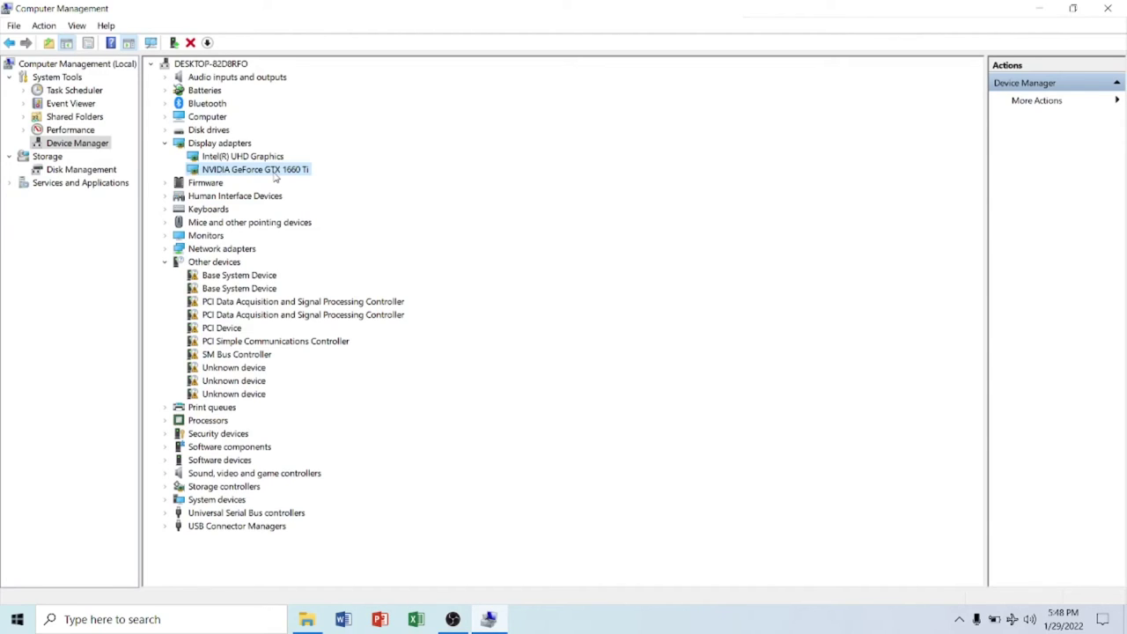
pyautogui.click(227, 158)
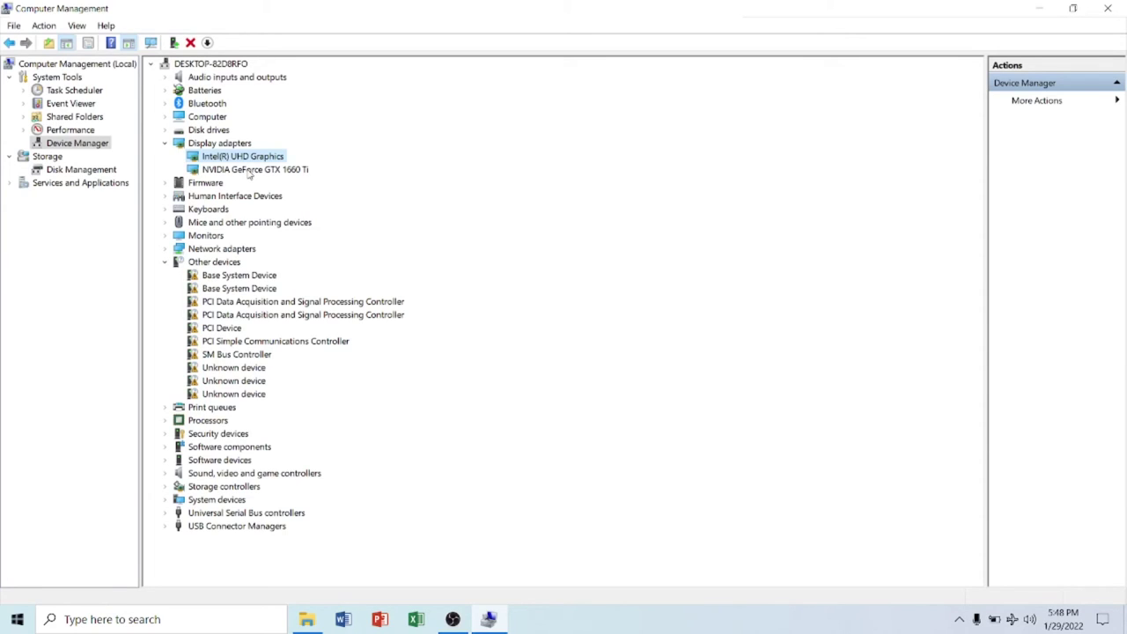
# - Examine the devices listed under Network adapters and Monitors in Device Manager
pyautogui.click(249, 169)
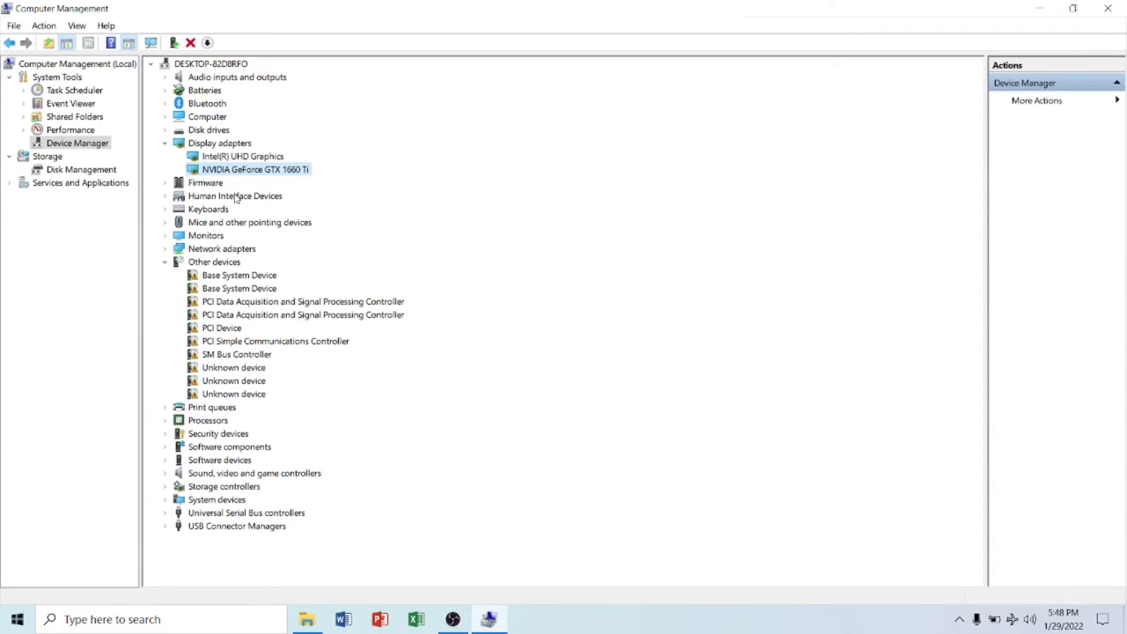
pyautogui.doubleClick(234, 249)
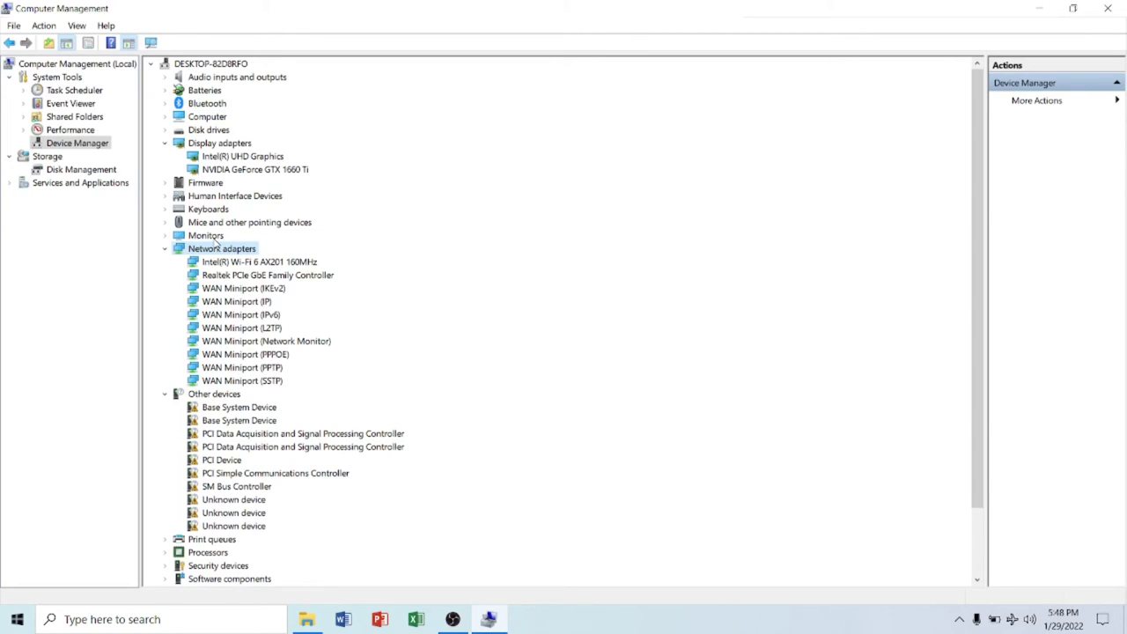
pyautogui.doubleClick(211, 236)
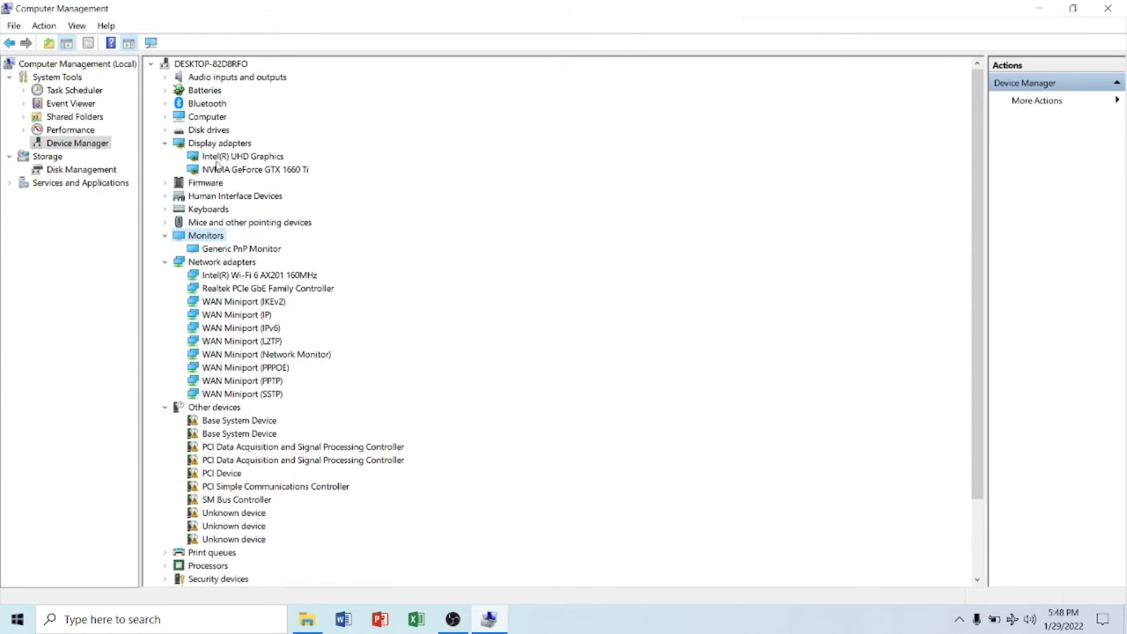
pyautogui.click(211, 130)
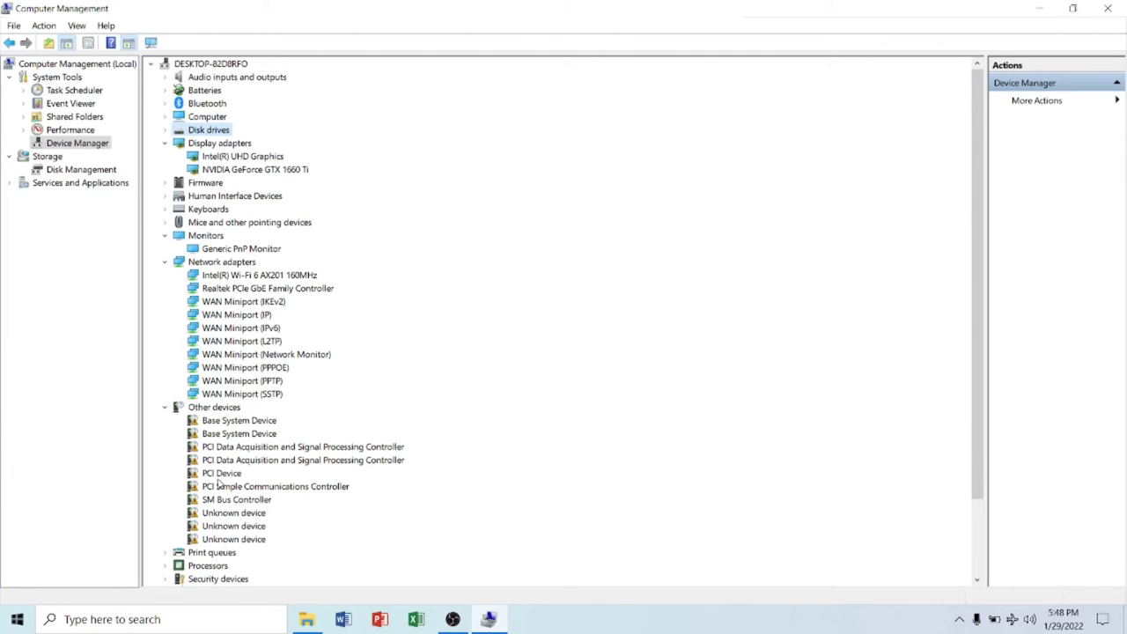
# - Expand the Processors category in Device Manager and check the first listed CPU
pyautogui.scroll(-1, 220, 493)
pyautogui.scroll(-1, 227, 528)
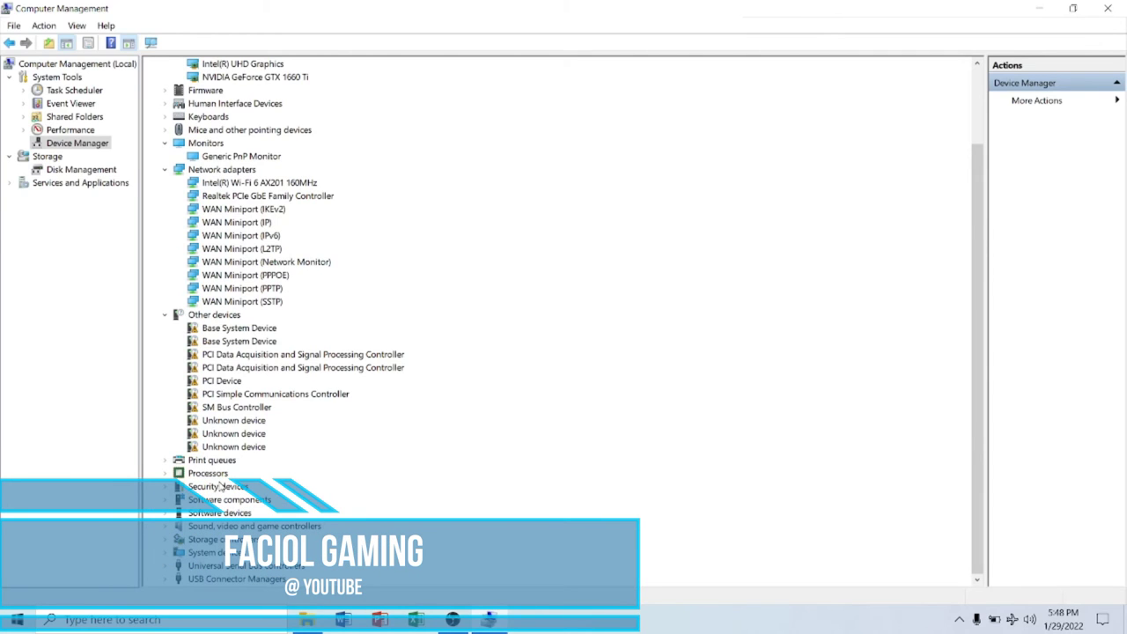
pyautogui.scroll(-1, 221, 476)
pyautogui.scroll(-3, 220, 476)
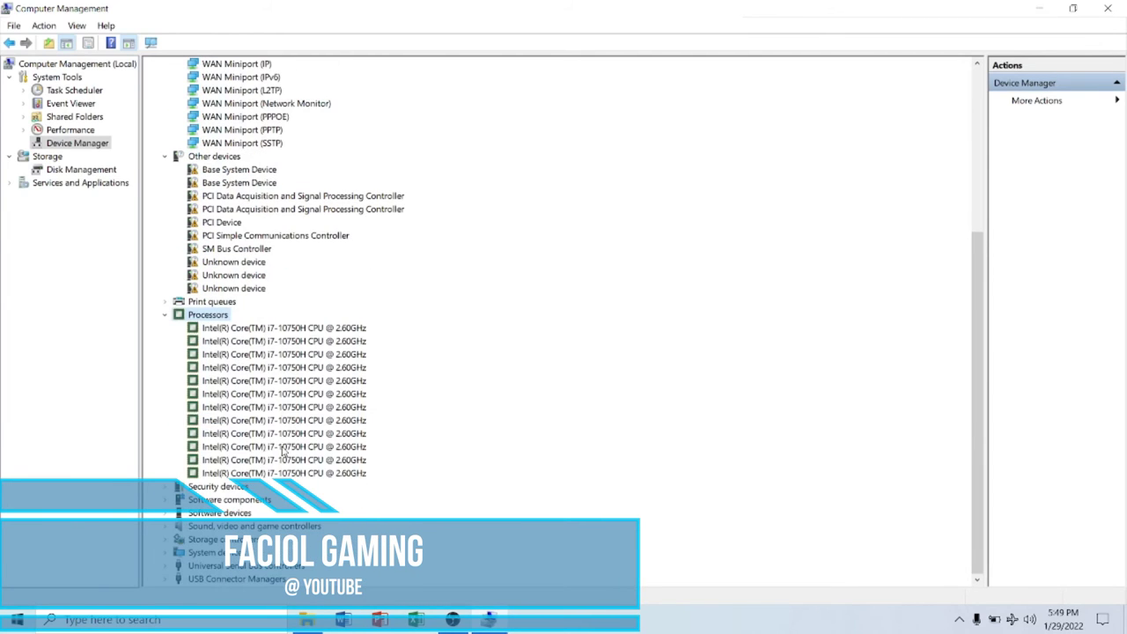
pyautogui.click(268, 328)
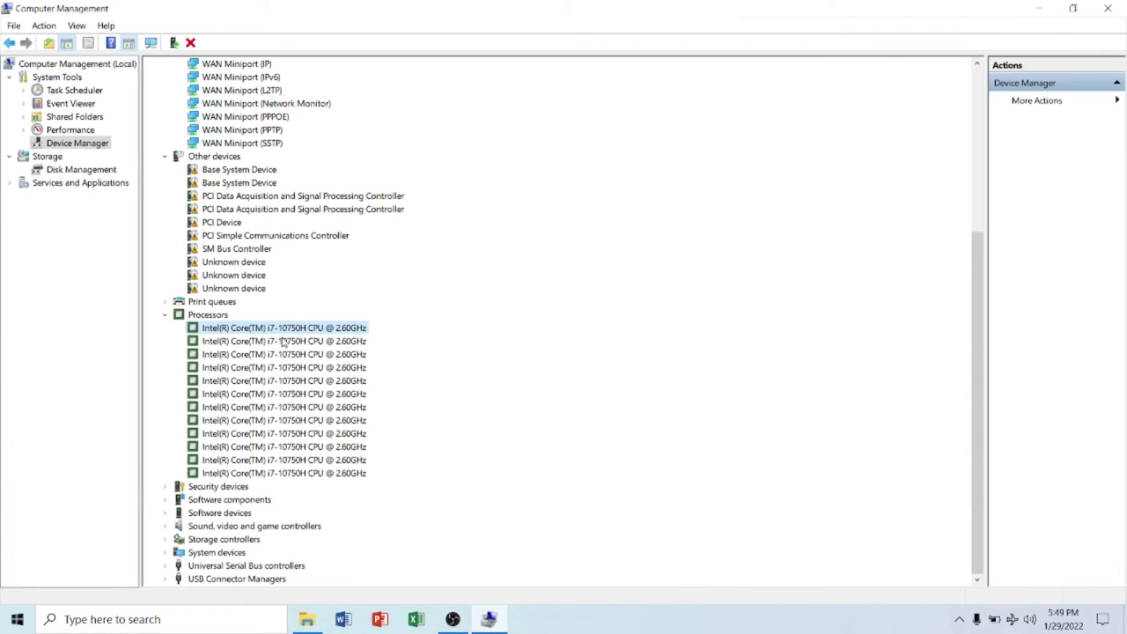
# - Select the NVIDIA GeForce GTX 1660 Ti display adapter again and close Computer Management
pyautogui.scroll(4, 302, 337)
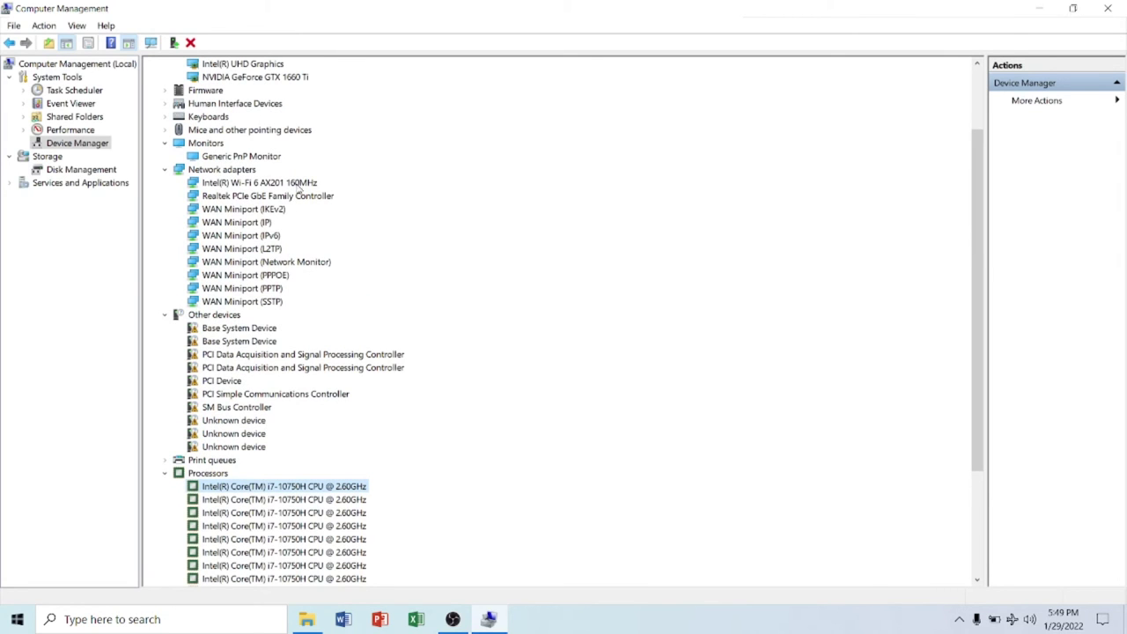
pyautogui.click(300, 80)
pyautogui.scroll(2, 343, 132)
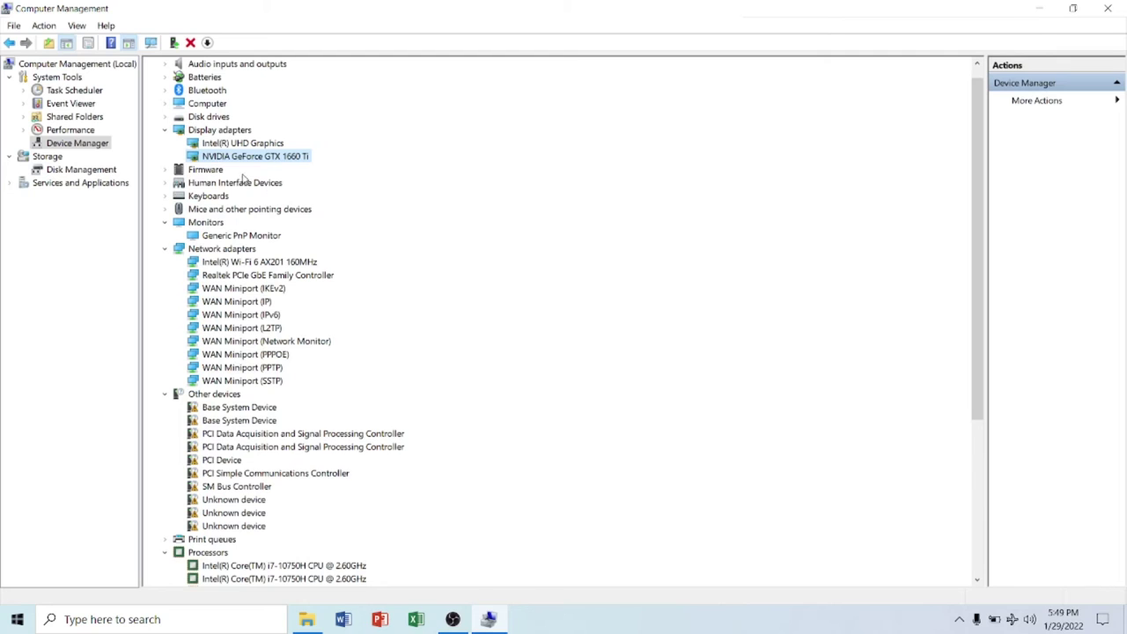
pyautogui.click(1109, 8)
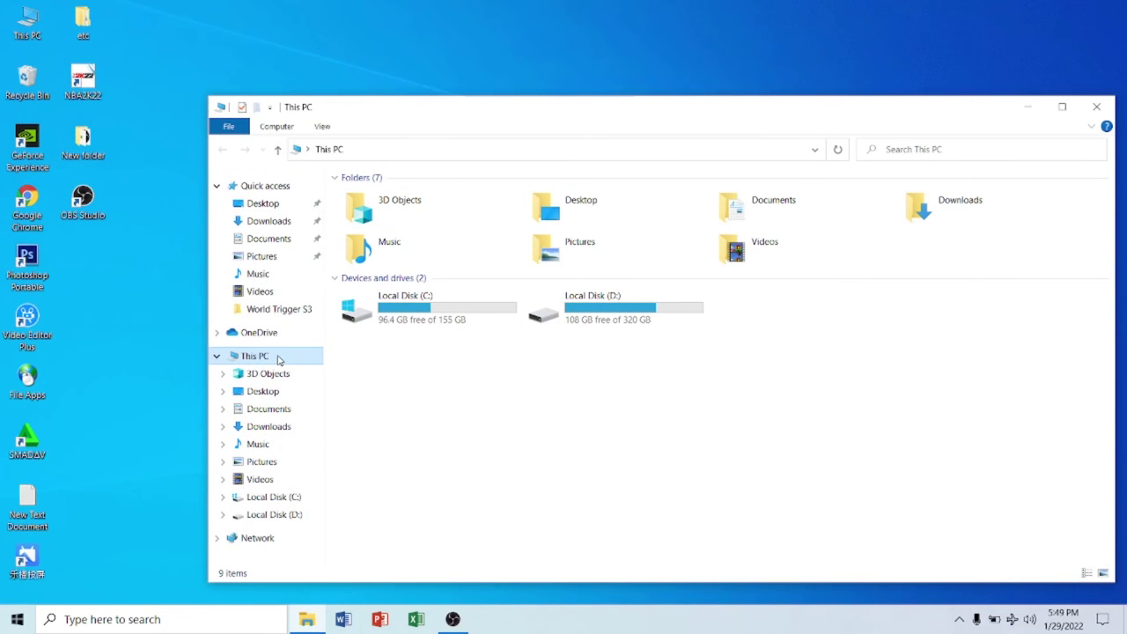
# - Open the properties of This PC in a maximized window and check the installed RAM and processor specifications
pyautogui.rightClick(278, 357)
pyautogui.click(323, 551)
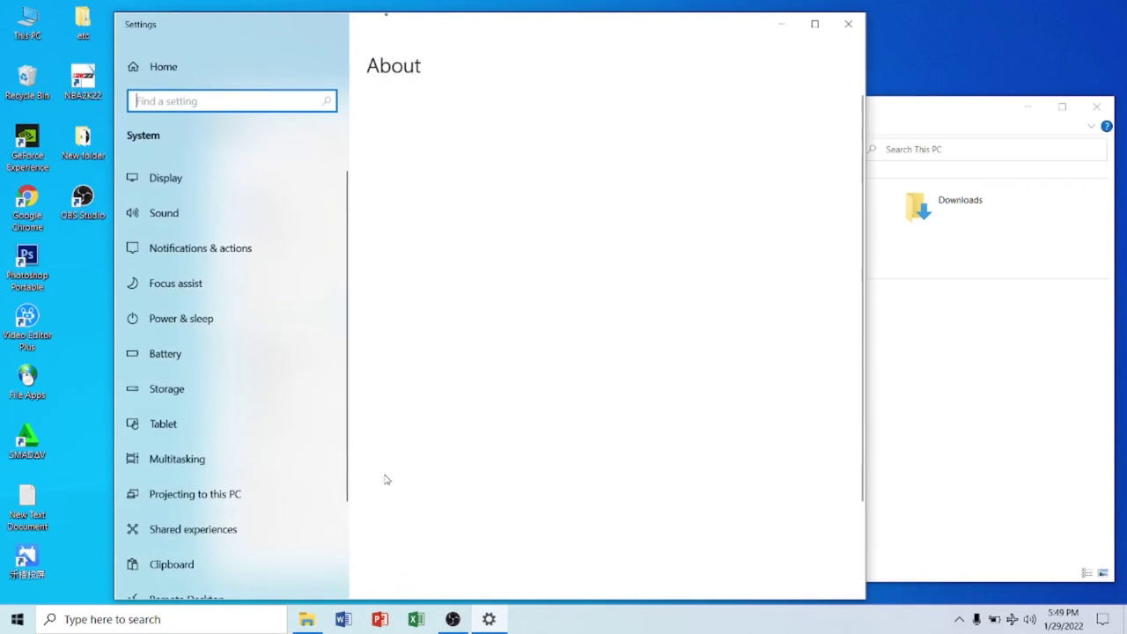
pyautogui.click(814, 24)
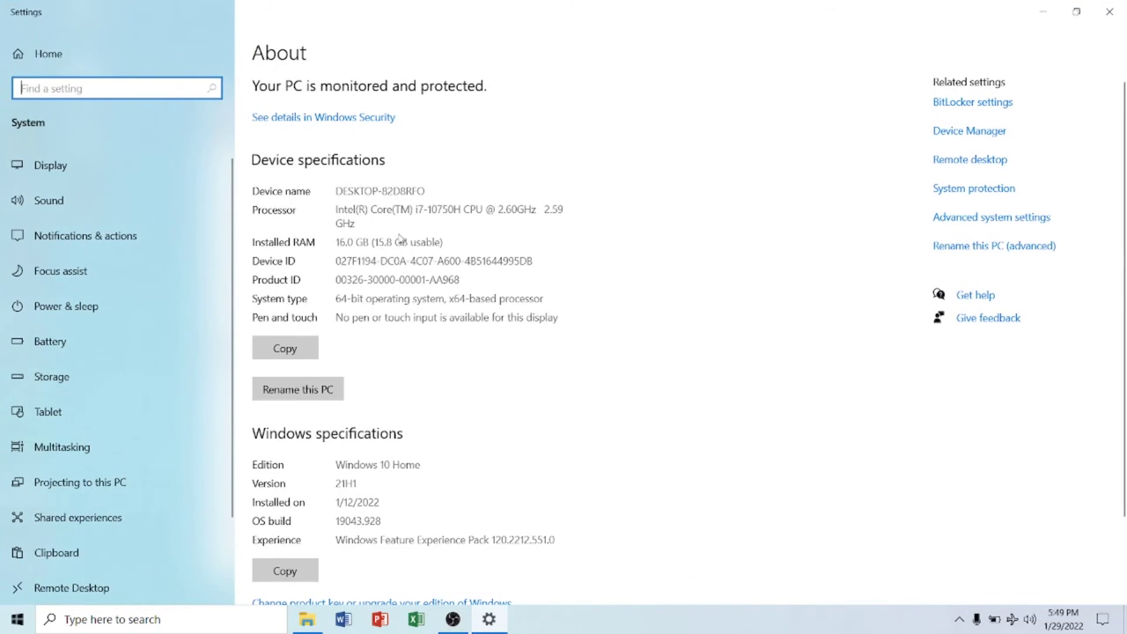
pyautogui.moveTo(454, 243); pyautogui.dragTo(337, 252)
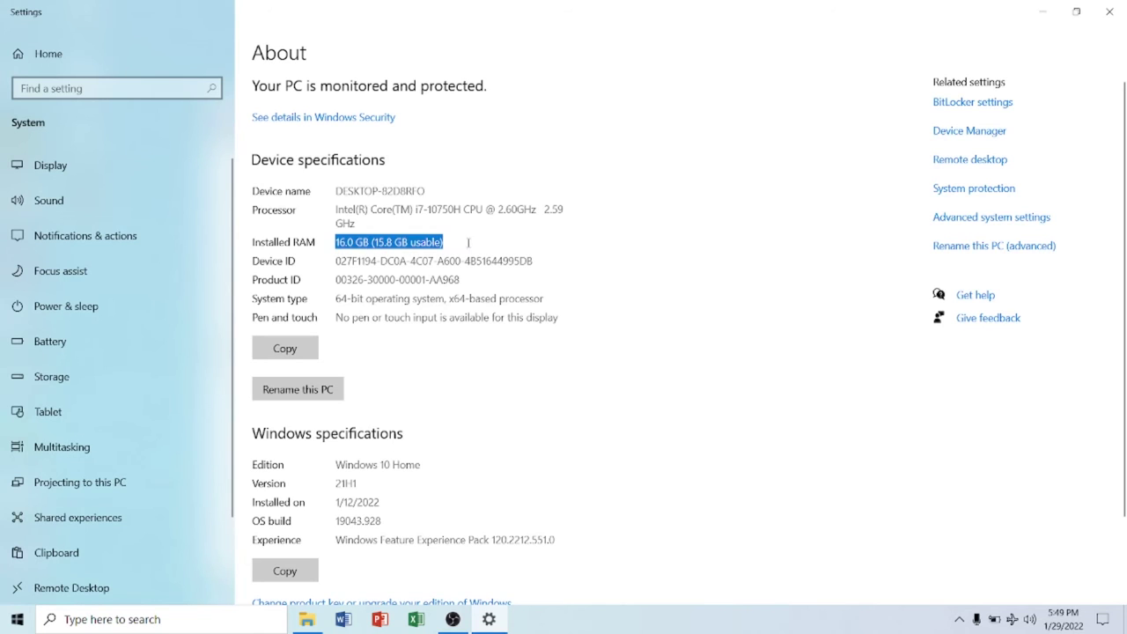
pyautogui.moveTo(424, 220); pyautogui.dragTo(334, 211)
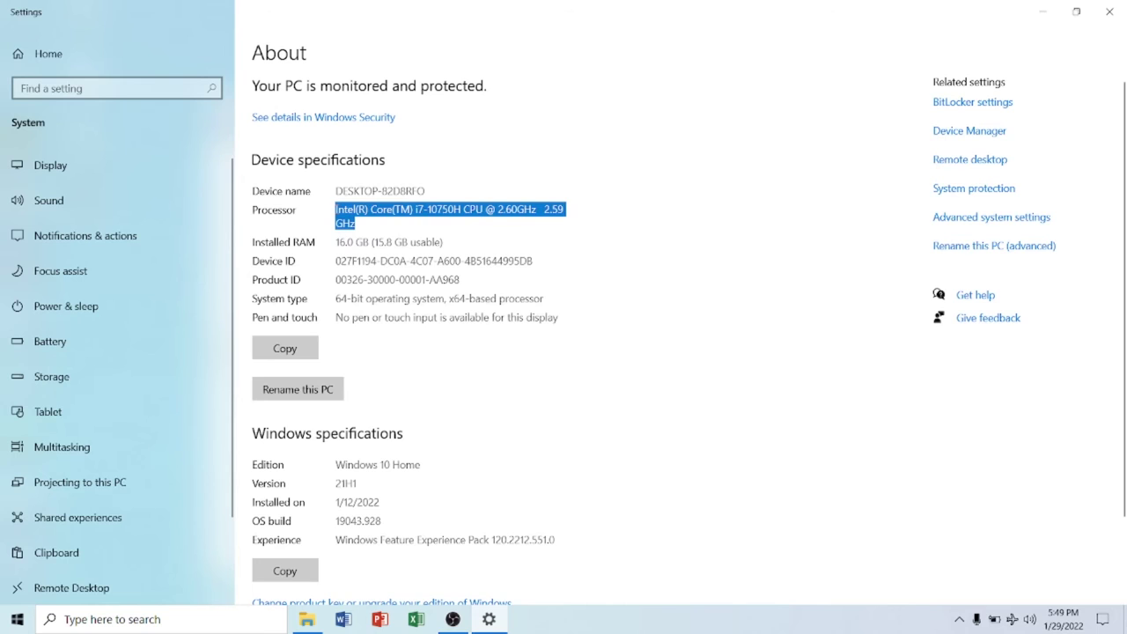
# - Check the Windows version under Windows specifications and close the Settings window
pyautogui.scroll(-2, 445, 414)
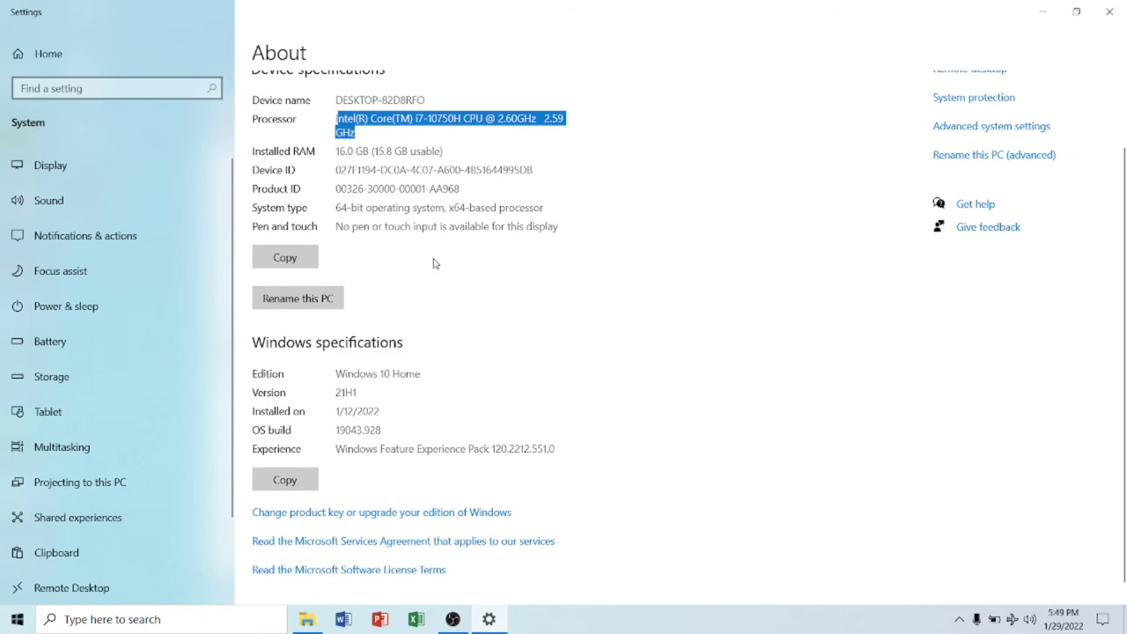
pyautogui.click(410, 397)
pyautogui.moveTo(374, 393); pyautogui.dragTo(334, 366)
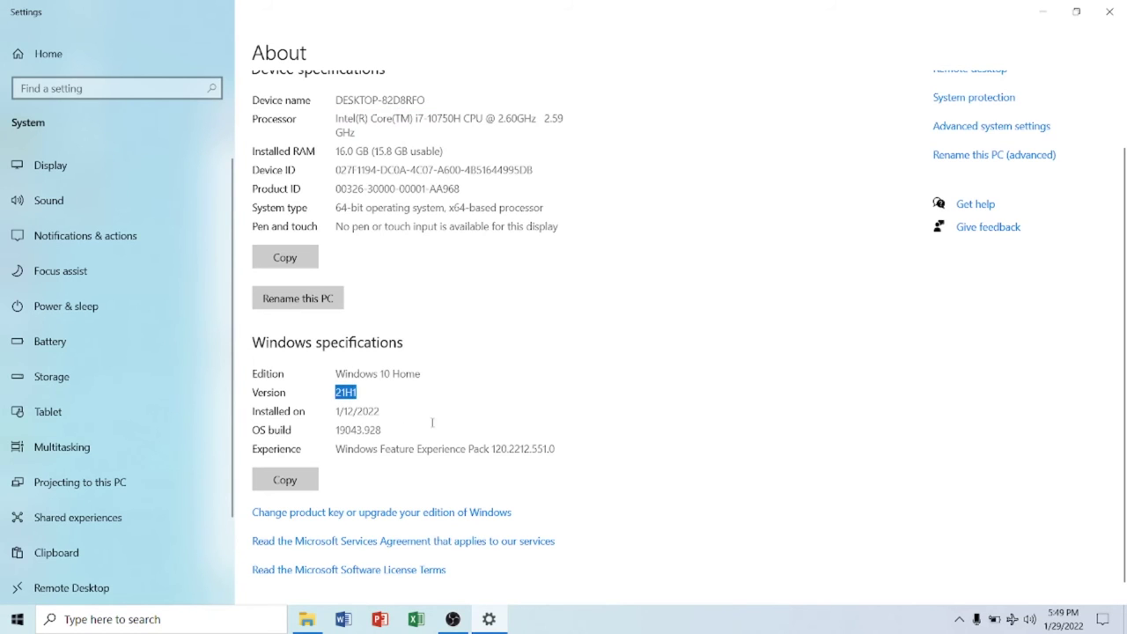
pyautogui.scroll(-1, 431, 423)
pyautogui.scroll(3, 447, 431)
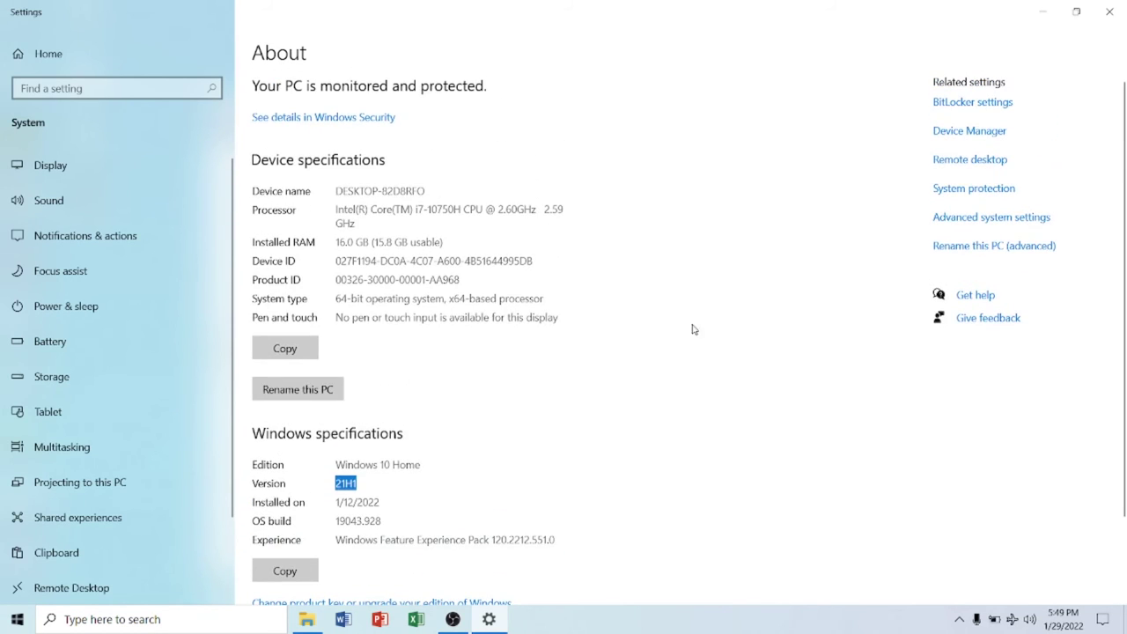
pyautogui.click(1110, 13)
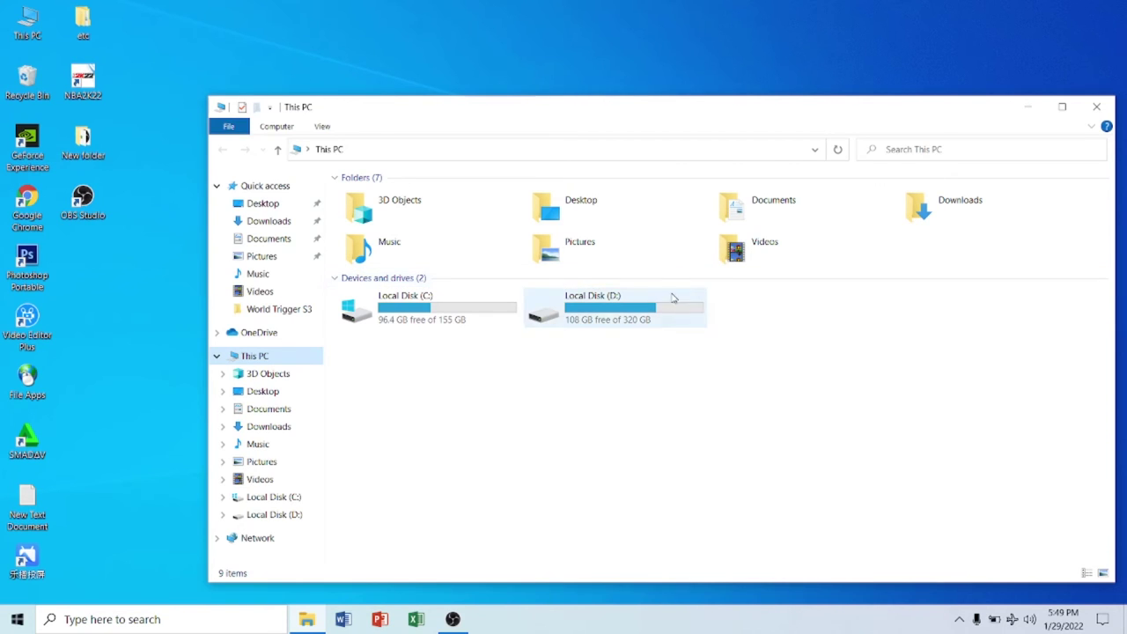
# - Reopen Computer Management for This PC and select the NVIDIA GeForce GTX 1660 Ti among Device Manager's display adapters
pyautogui.rightClick(276, 356)
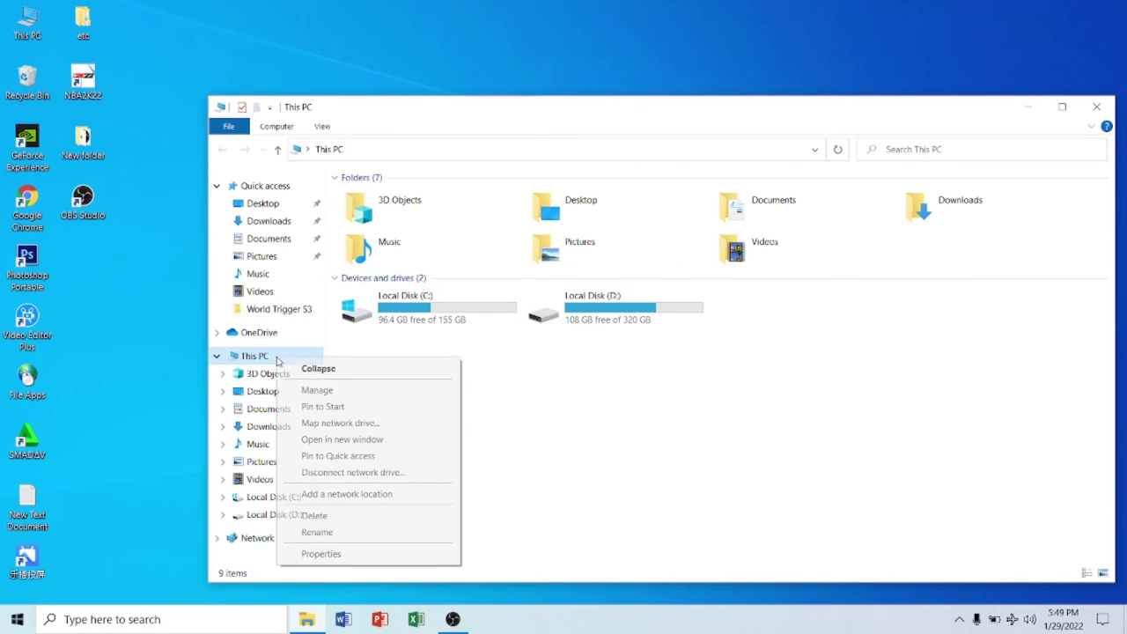
pyautogui.click(315, 390)
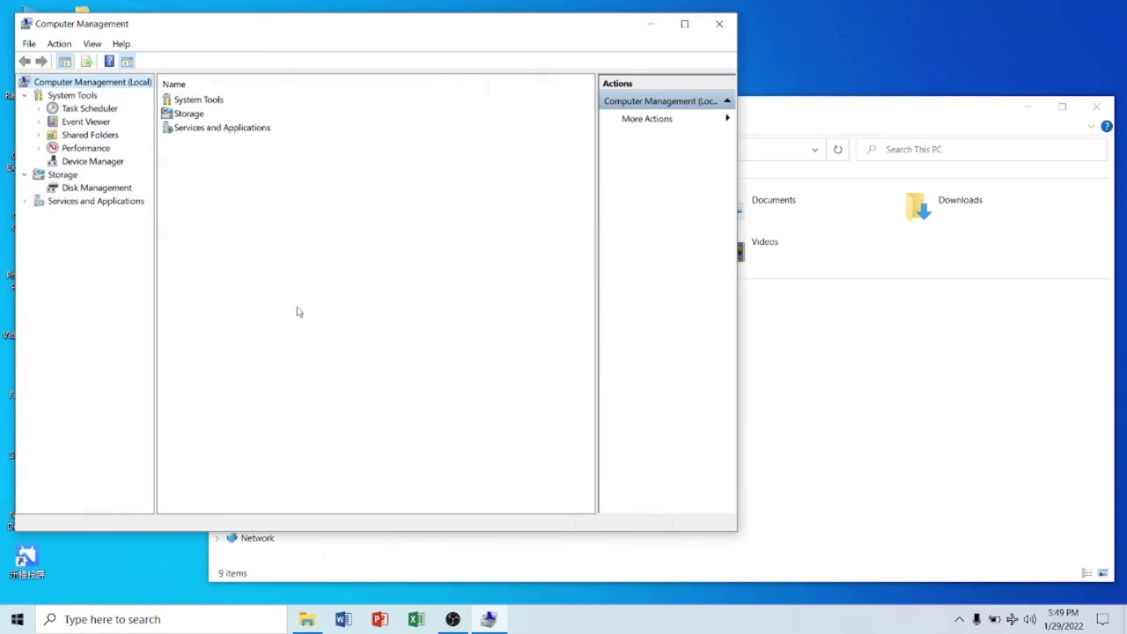
pyautogui.click(93, 161)
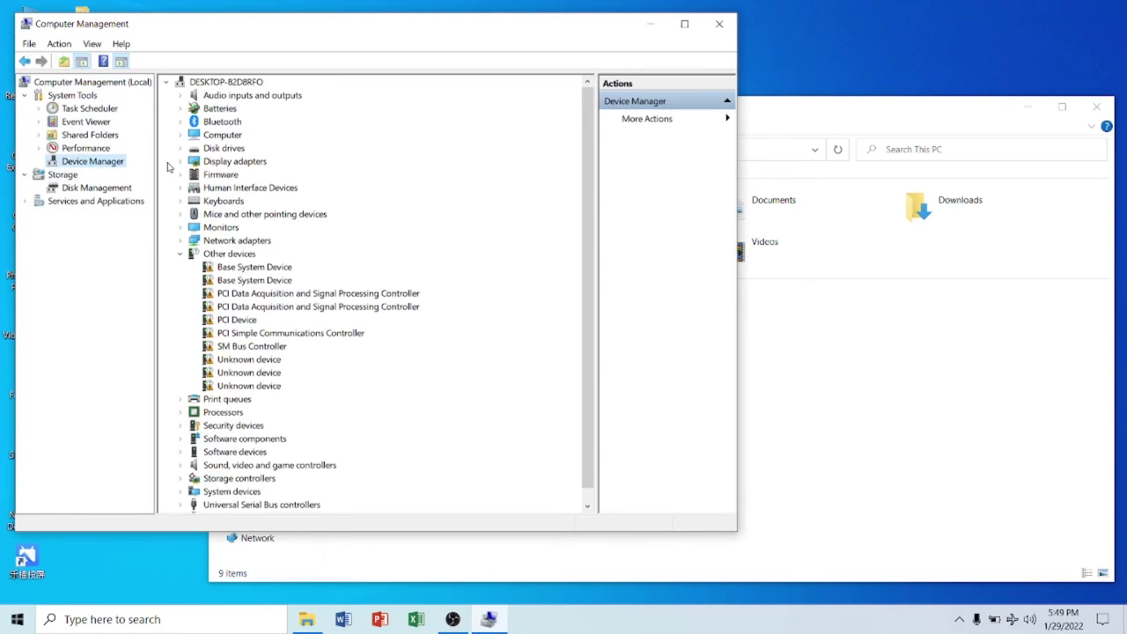
pyautogui.doubleClick(226, 166)
pyautogui.click(268, 189)
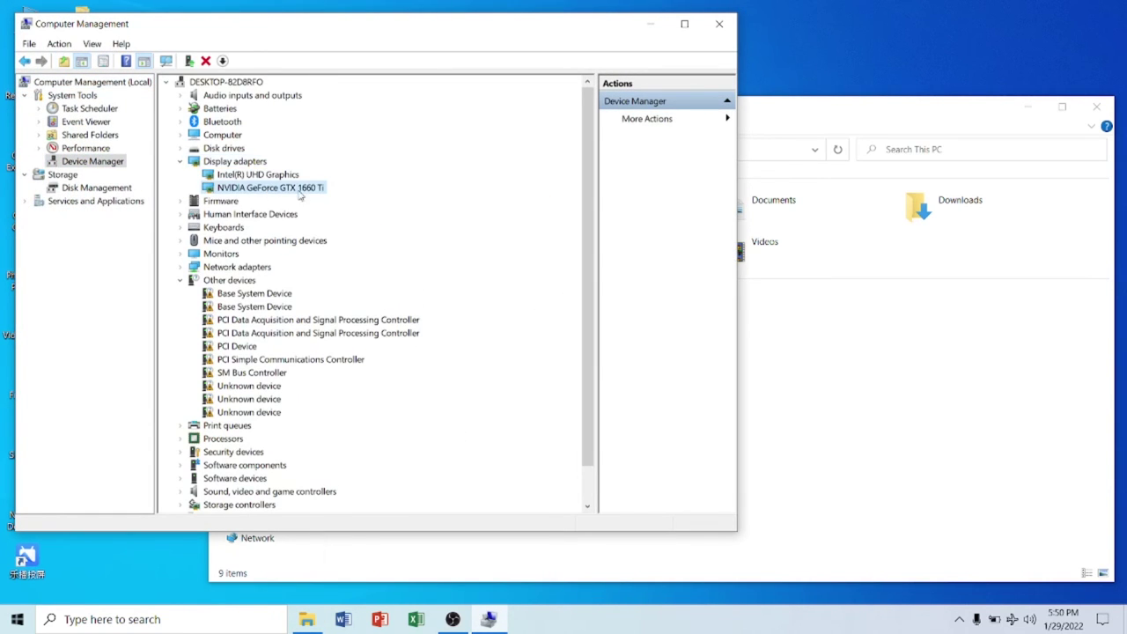
# - Compare the Intel(R) UHD Graphics and NVIDIA display adapters, and close Computer Management and File Explorer
pyautogui.moveTo(367, 29); pyautogui.dragTo(595, 35)
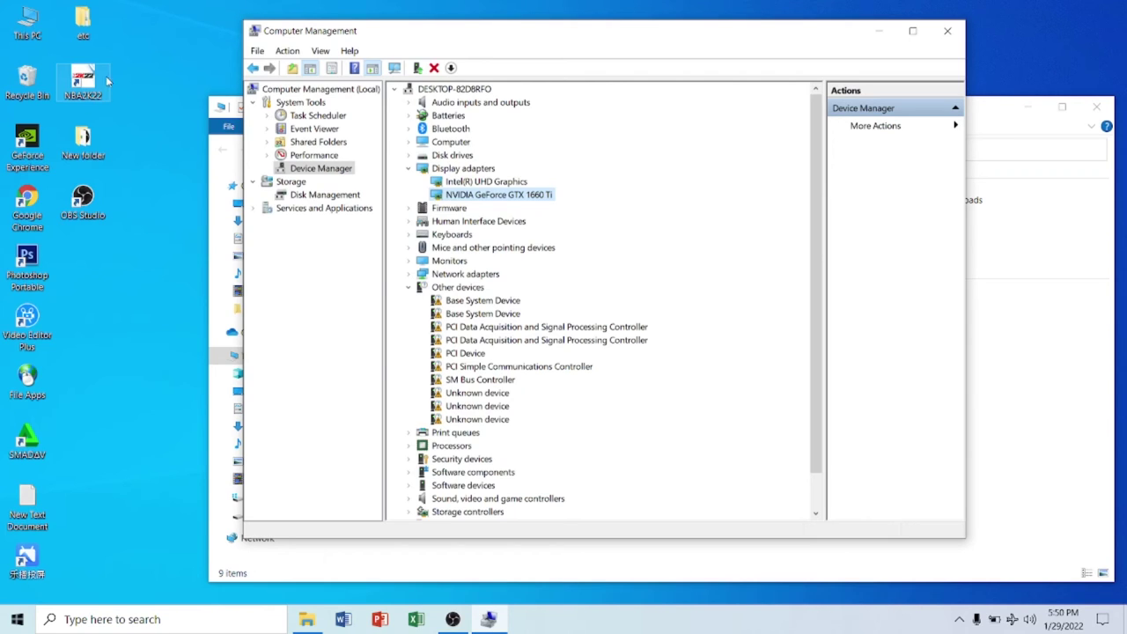
pyautogui.click(489, 183)
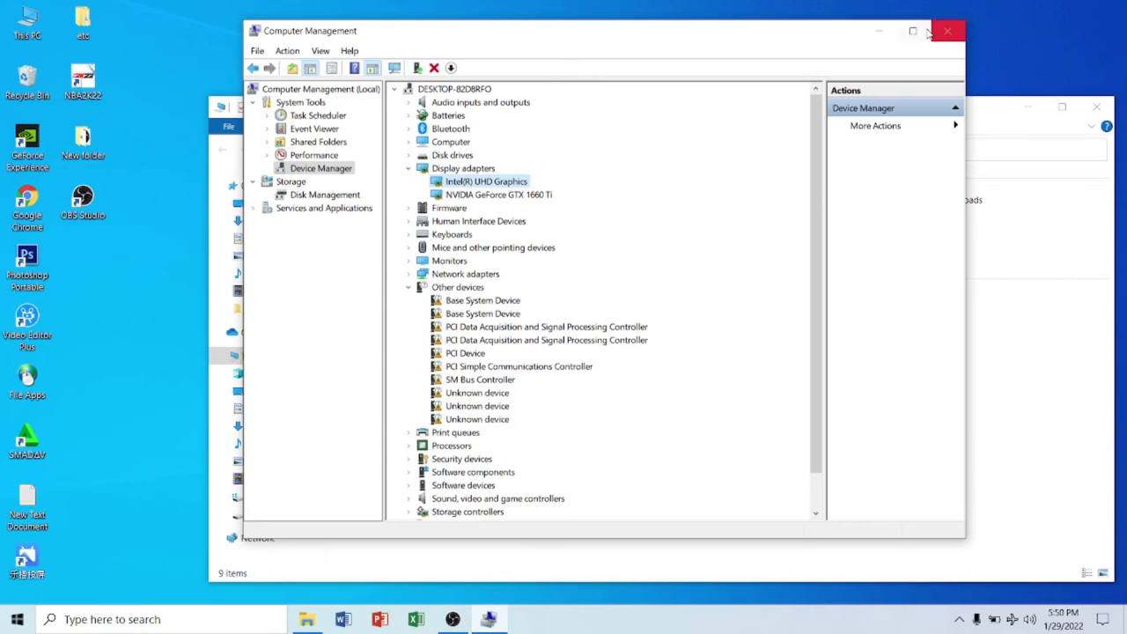
pyautogui.click(498, 197)
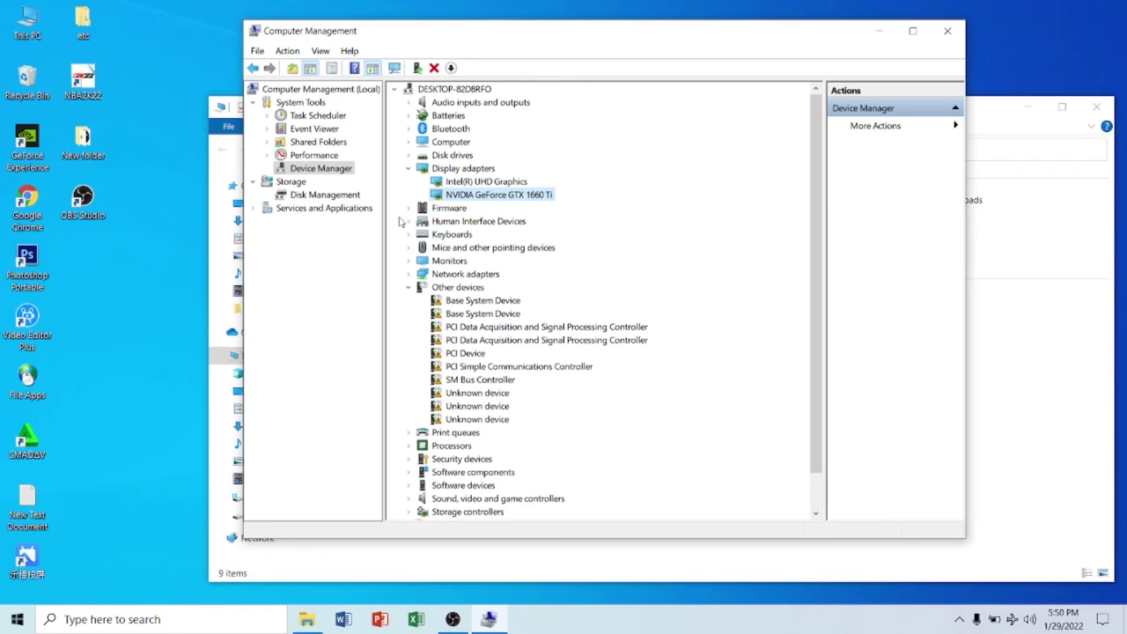
pyautogui.click(490, 198)
pyautogui.click(947, 30)
pyautogui.click(1096, 106)
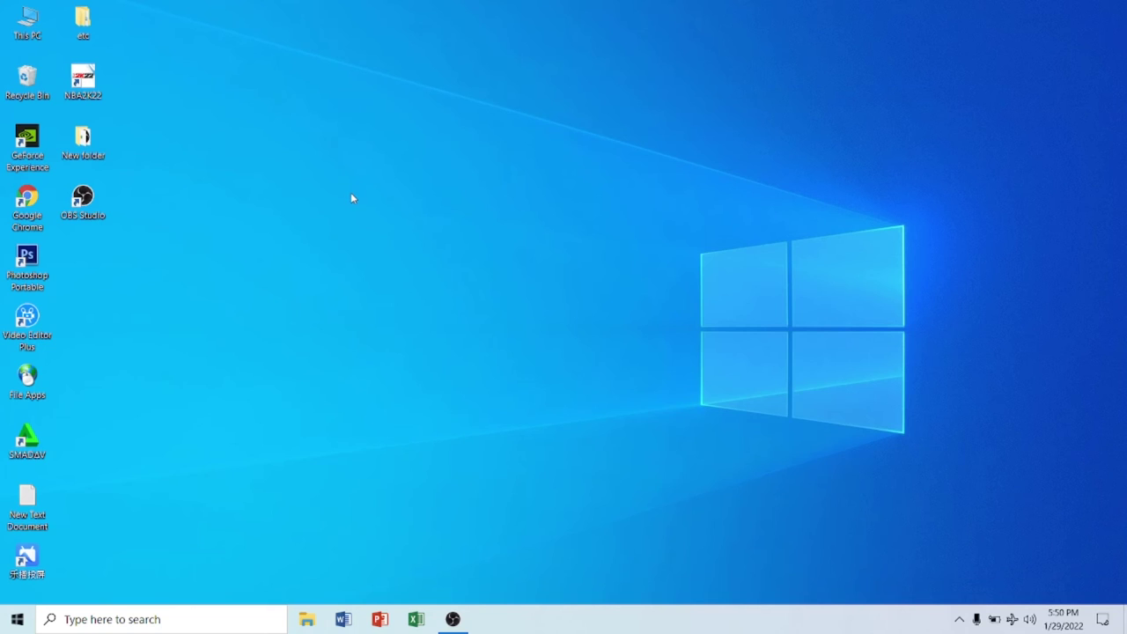
# - Switch to NVIDIA Control Panel and set the global preferred graphics processor to High-performance NVIDIA processor
pyautogui.rightClick(568, 302)
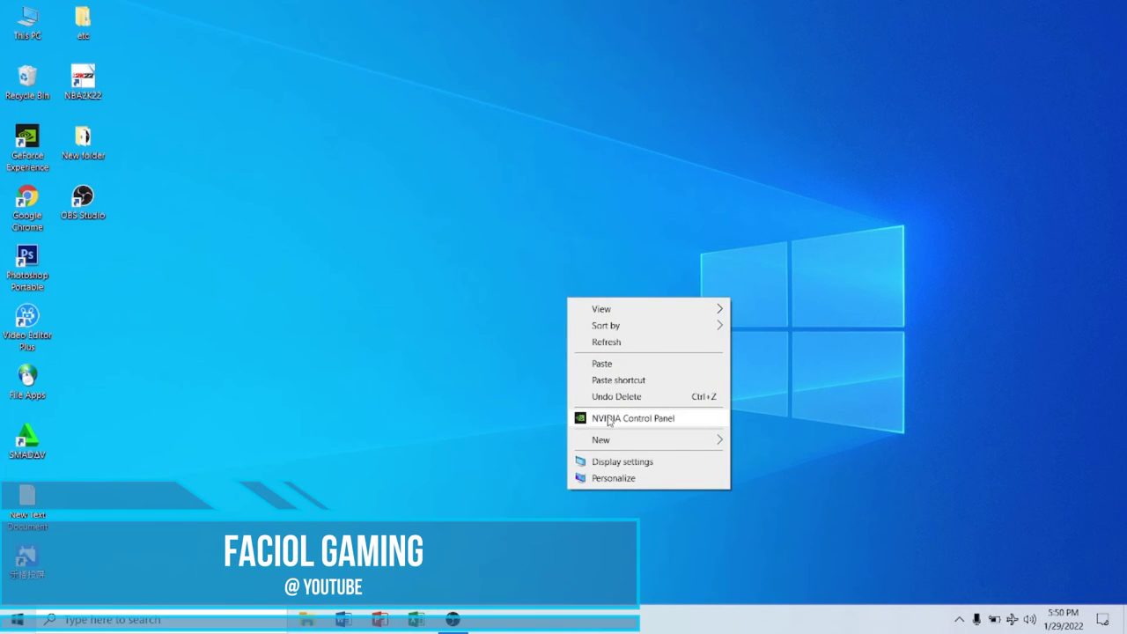
pyautogui.click(650, 423)
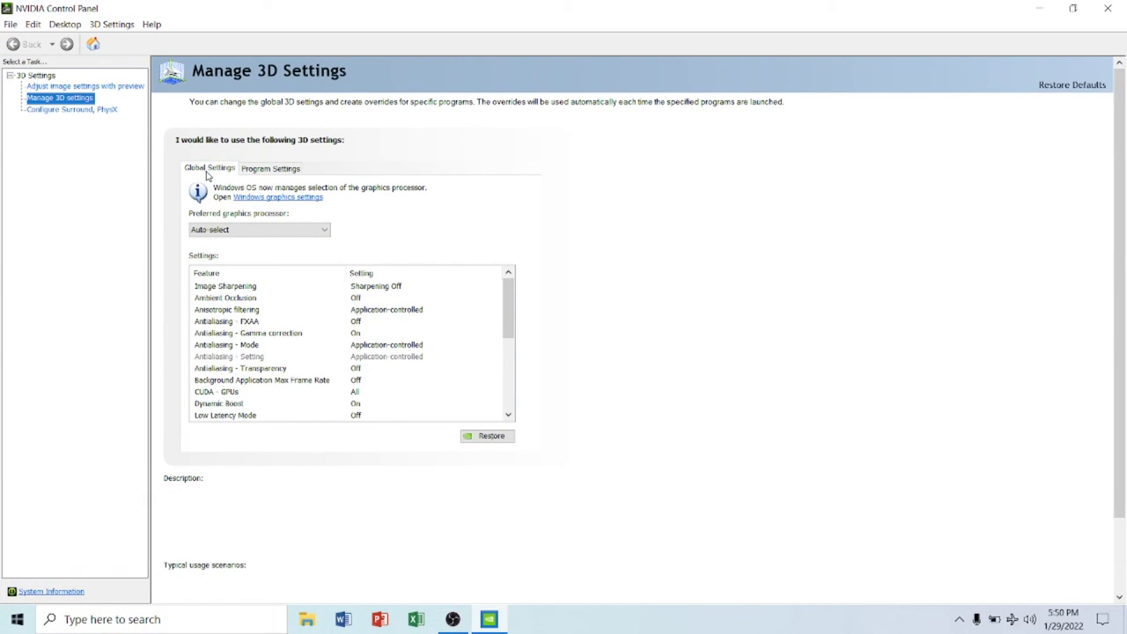
pyautogui.moveTo(215, 234)
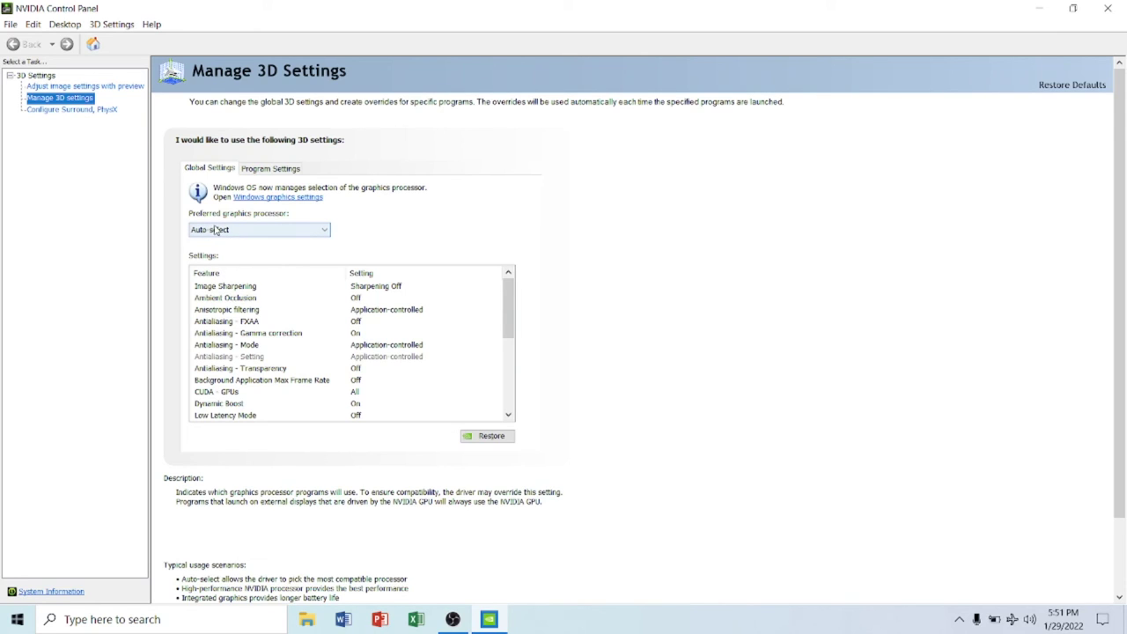
pyautogui.click(220, 233)
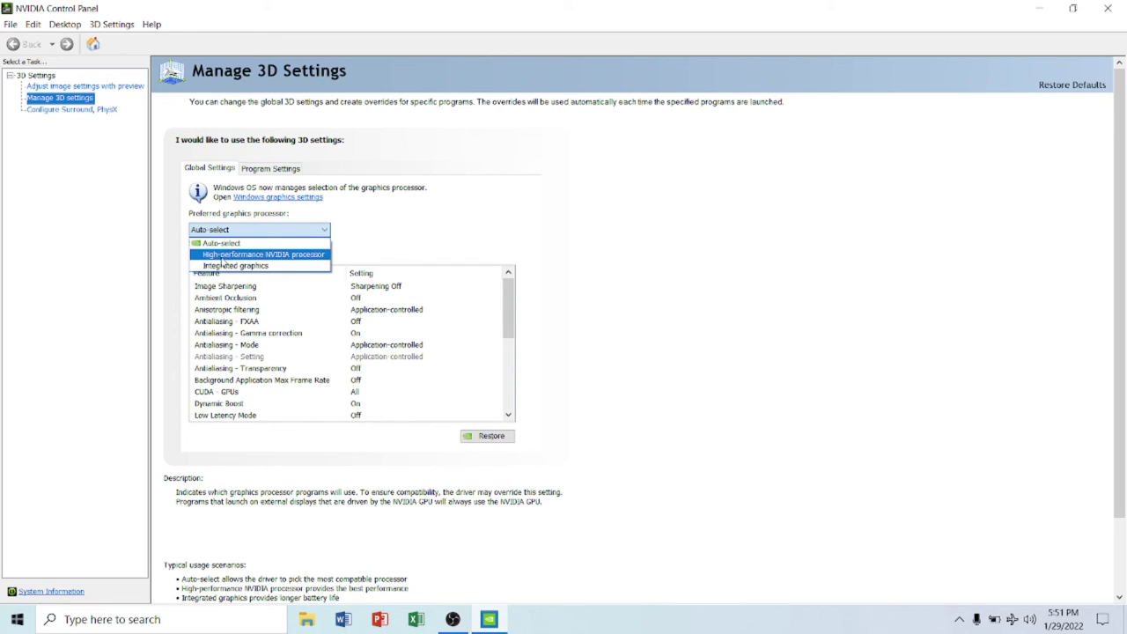
pyautogui.click(280, 259)
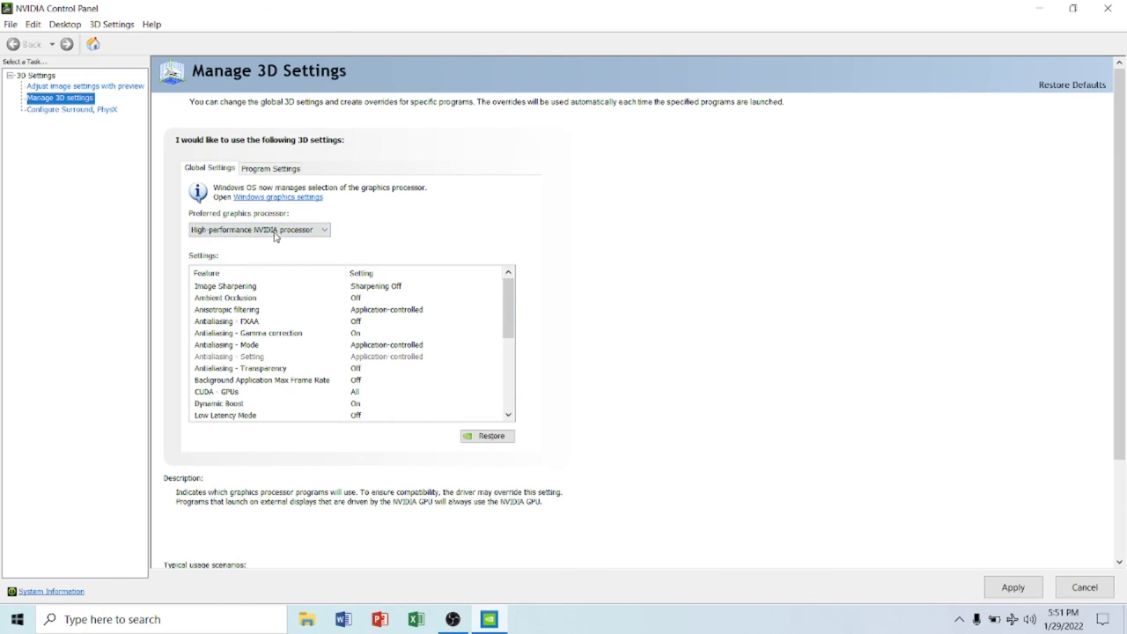
# - Set Google Chrome's preferred graphics processor to High-performance NVIDIA processor in the program-specific 3D settings
pyautogui.click(271, 169)
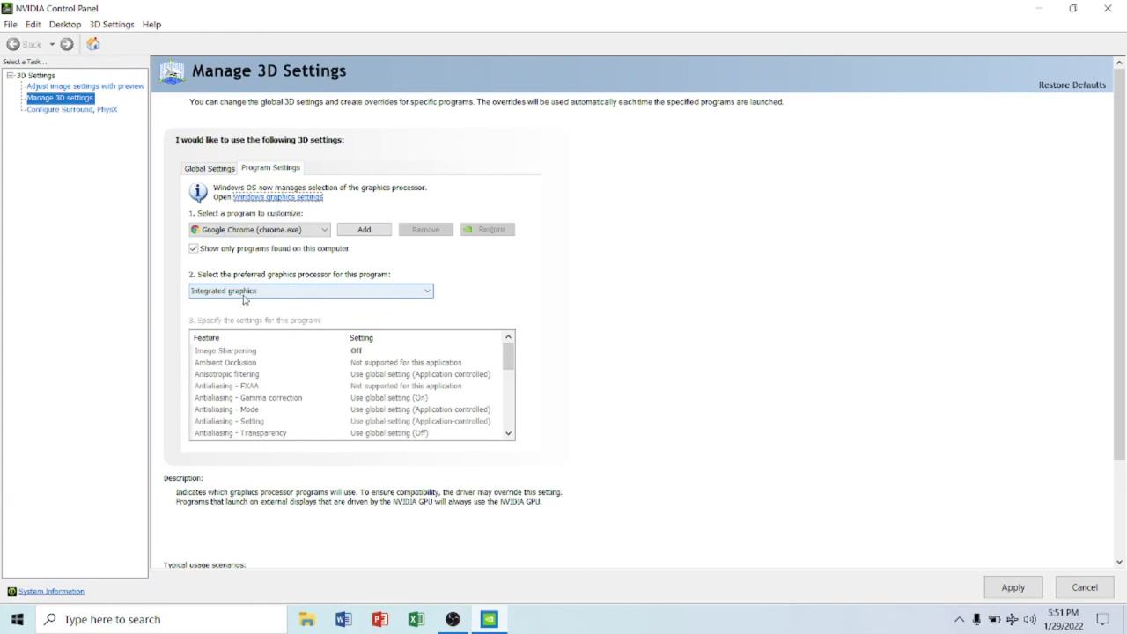
pyautogui.click(260, 294)
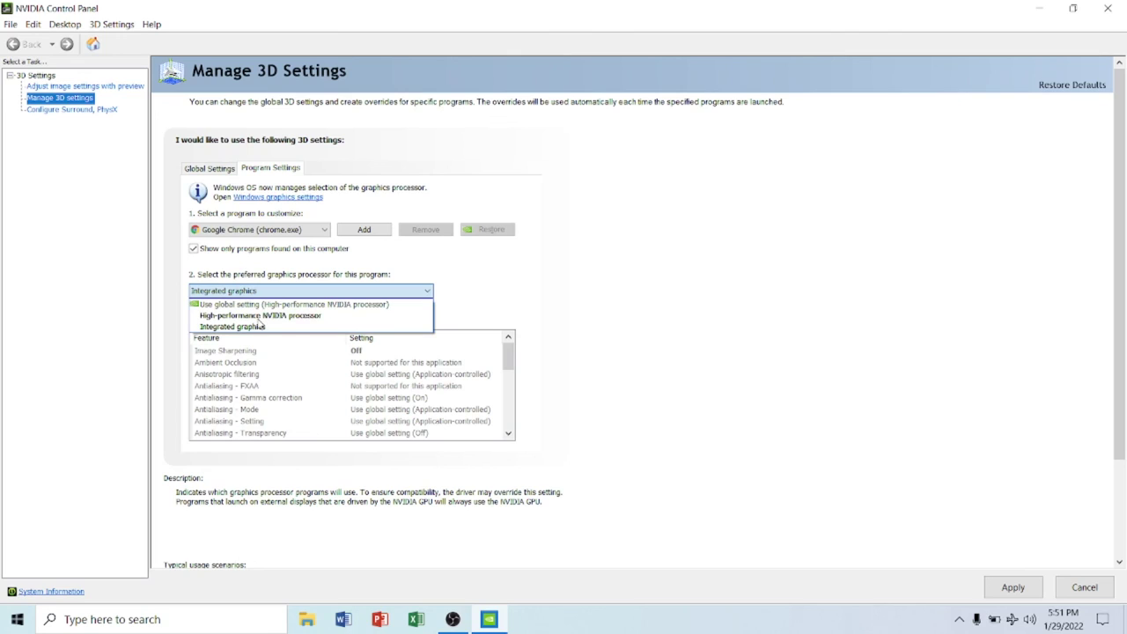
pyautogui.click(260, 315)
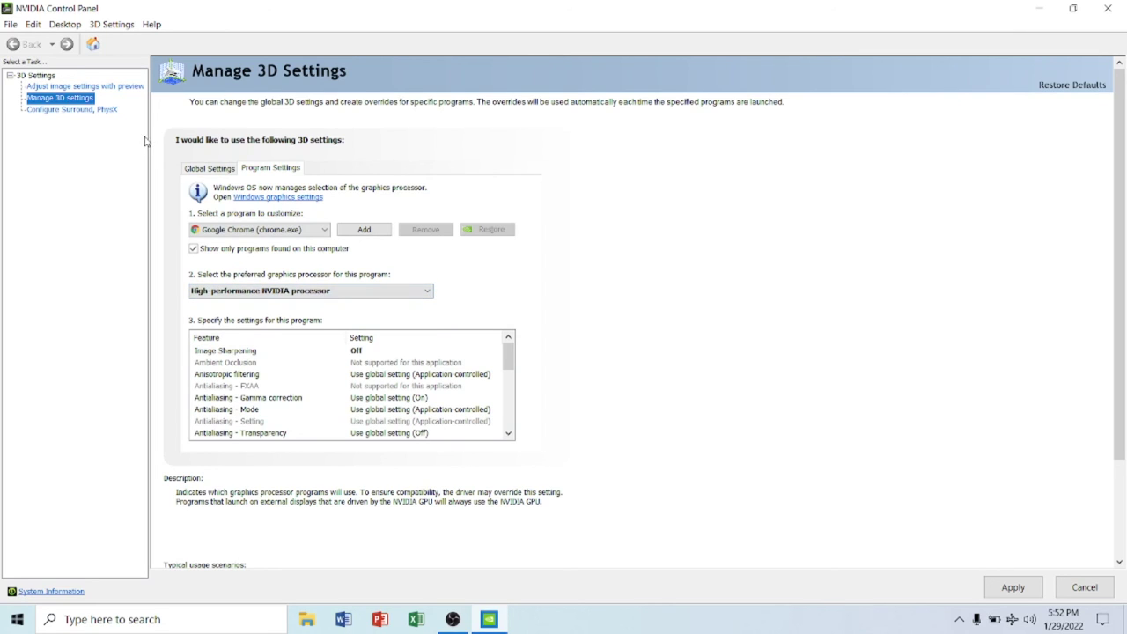
# - Apply the pending 3D settings changes, and set and apply NVIDIA GeForce GTX 1660 Ti as the PhysX processor
pyautogui.click(60, 110)
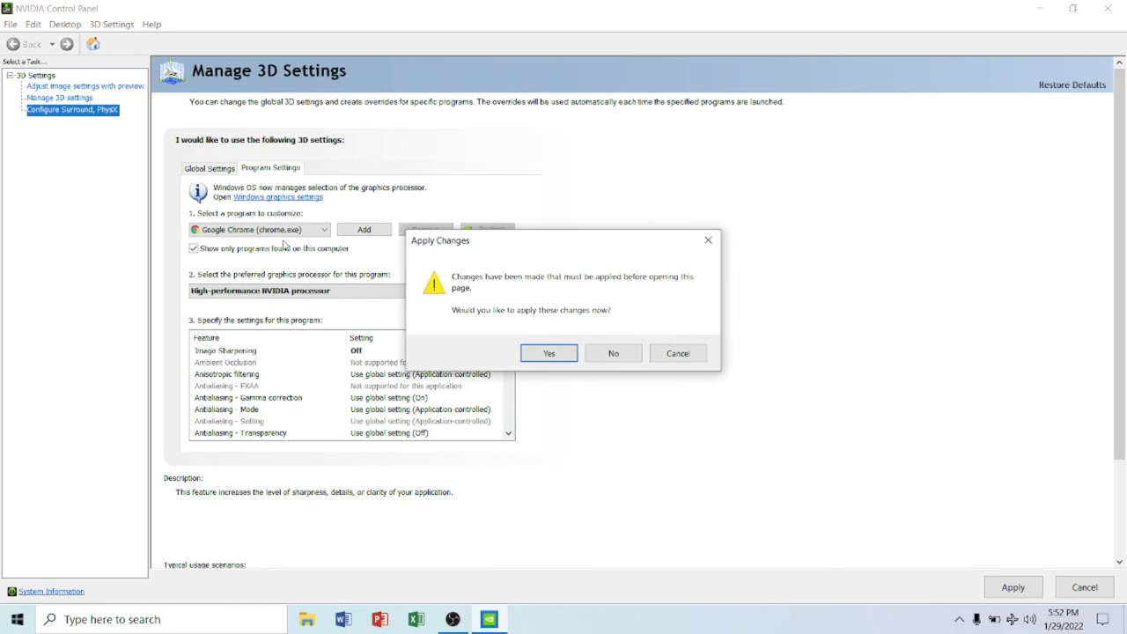
pyautogui.click(551, 357)
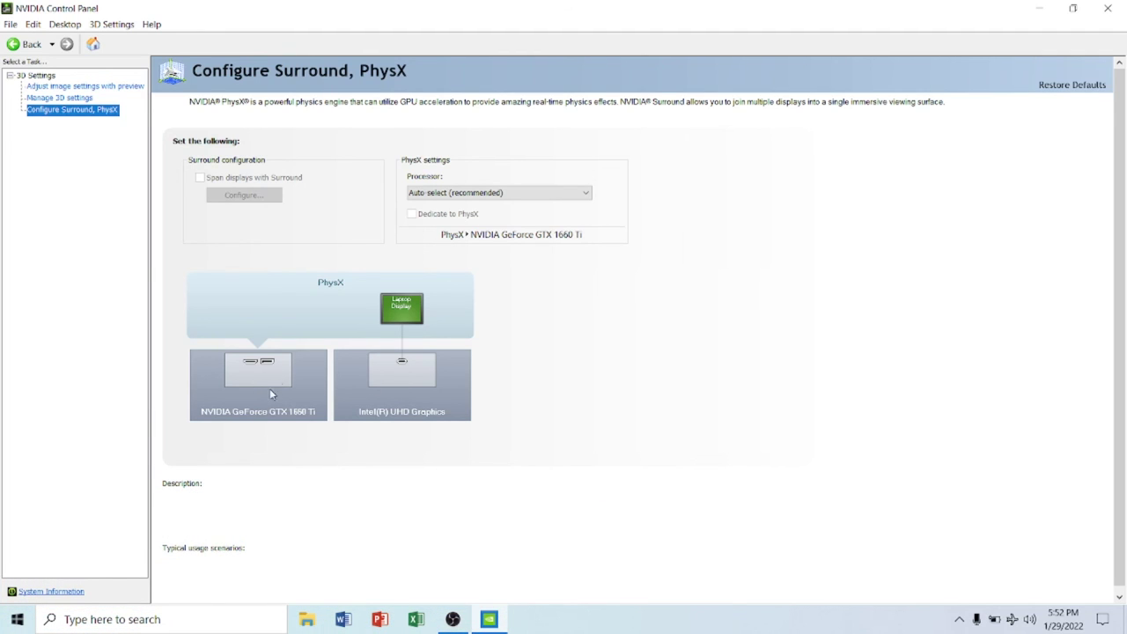
pyautogui.click(497, 195)
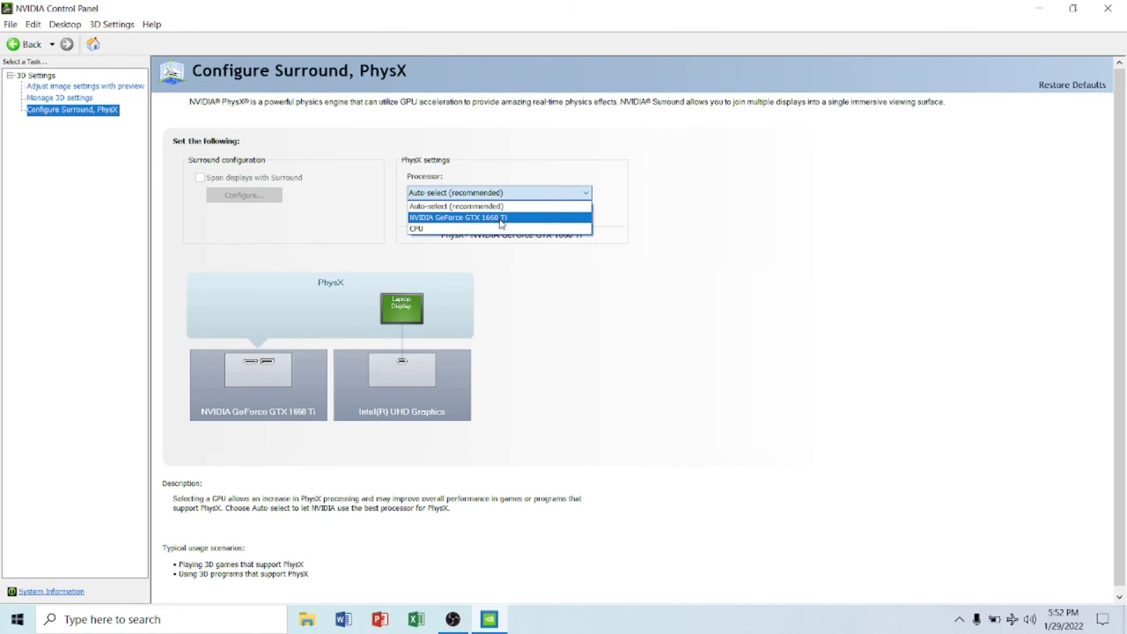
pyautogui.click(500, 218)
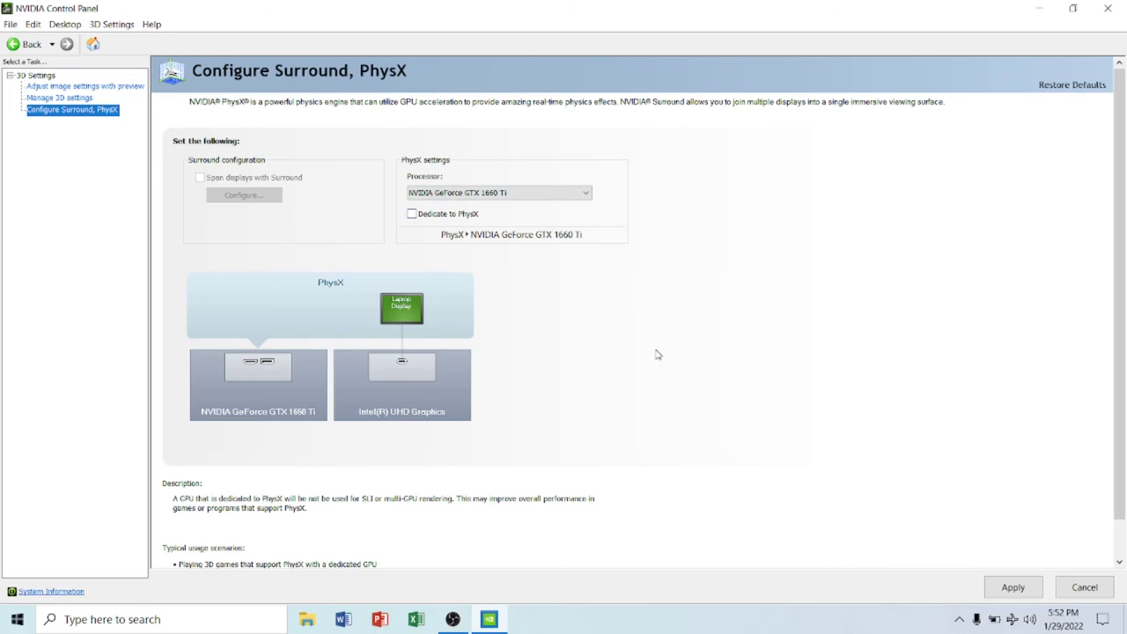
pyautogui.click(1010, 588)
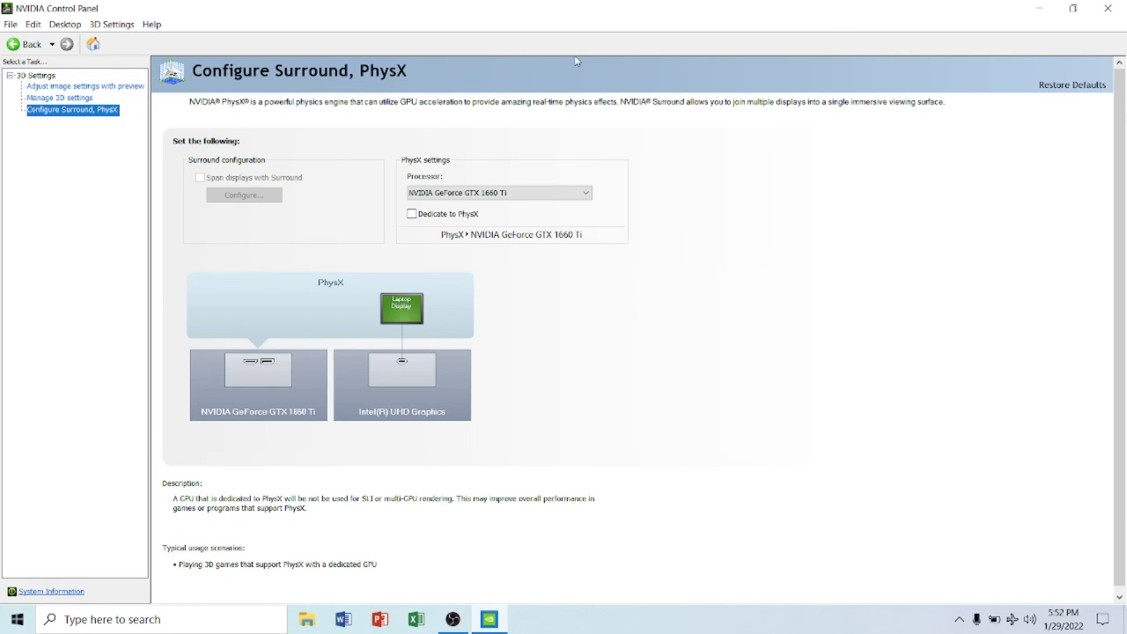
# - Close and reopen NVIDIA Control Panel from the desktop, check the saved PhysX, global and program-specific 3D settings, and close it again
pyautogui.click(1107, 8)
pyautogui.rightClick(591, 145)
pyautogui.click(635, 263)
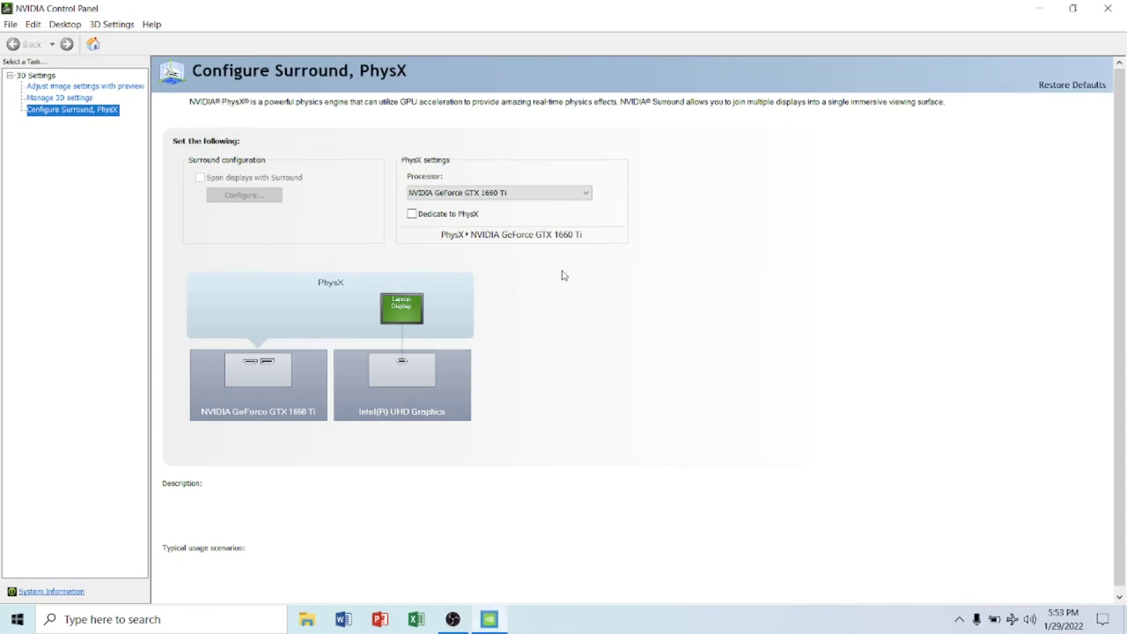
pyautogui.click(85, 99)
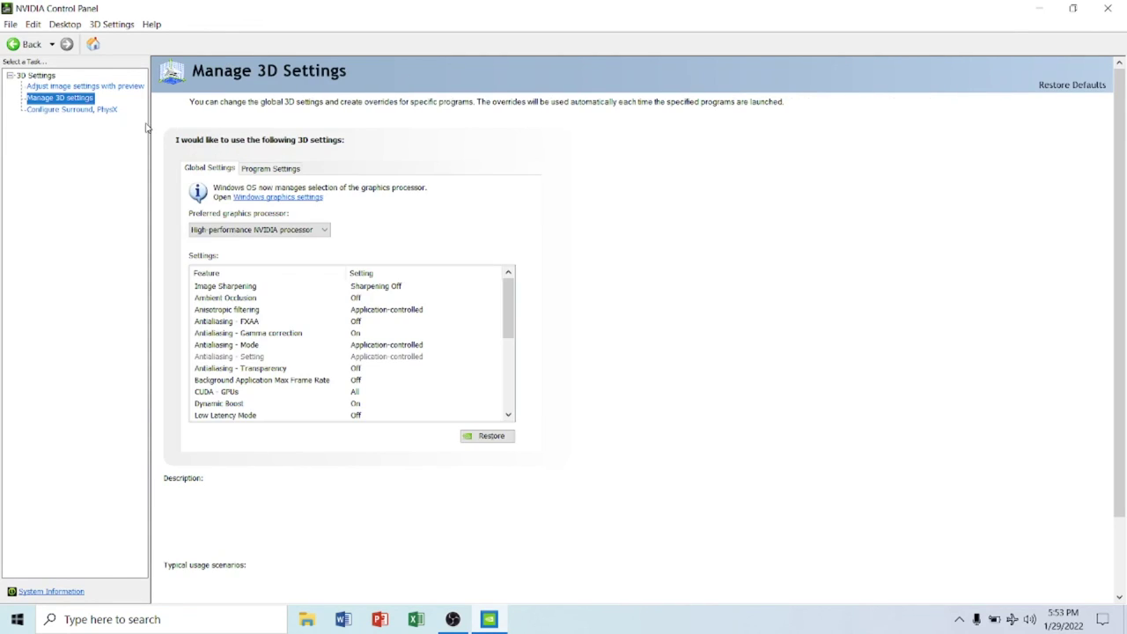
pyautogui.click(271, 169)
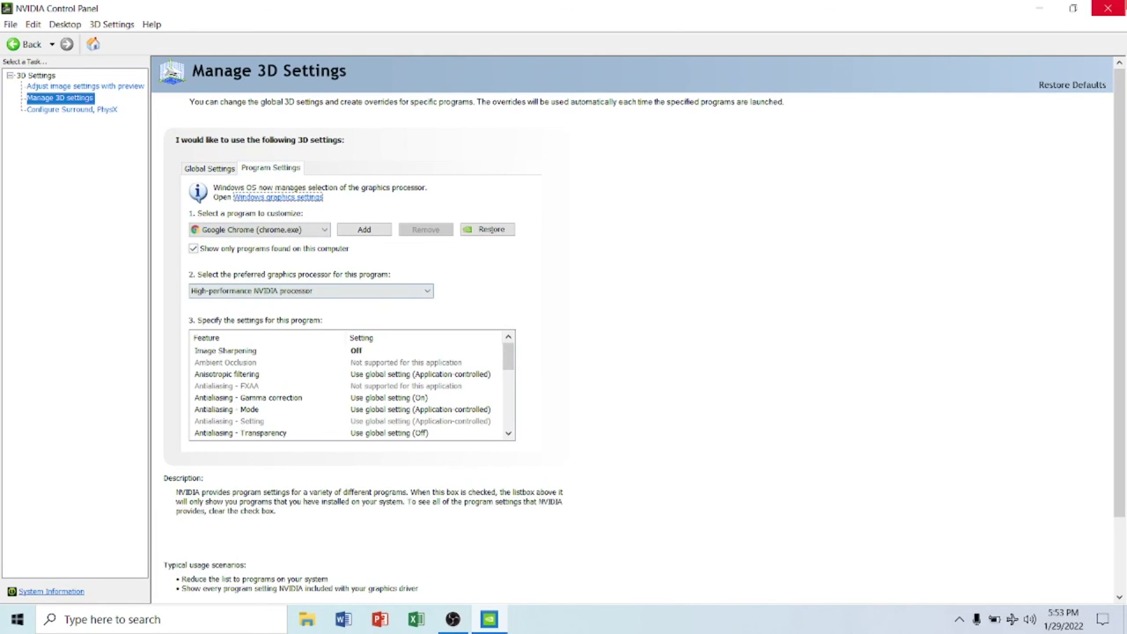
pyautogui.click(1108, 8)
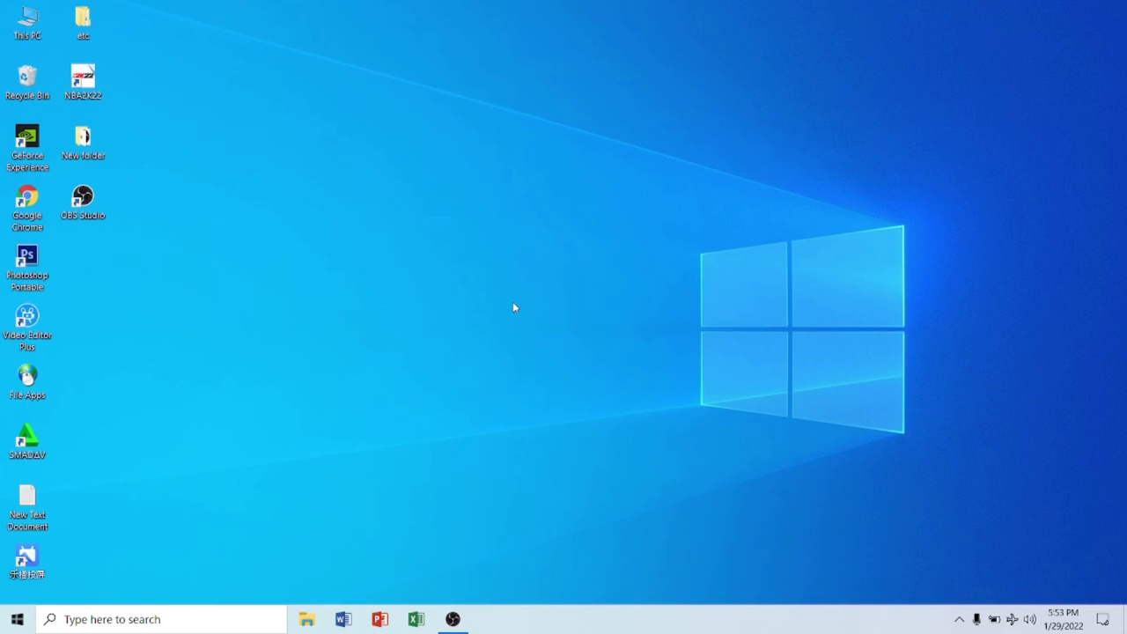